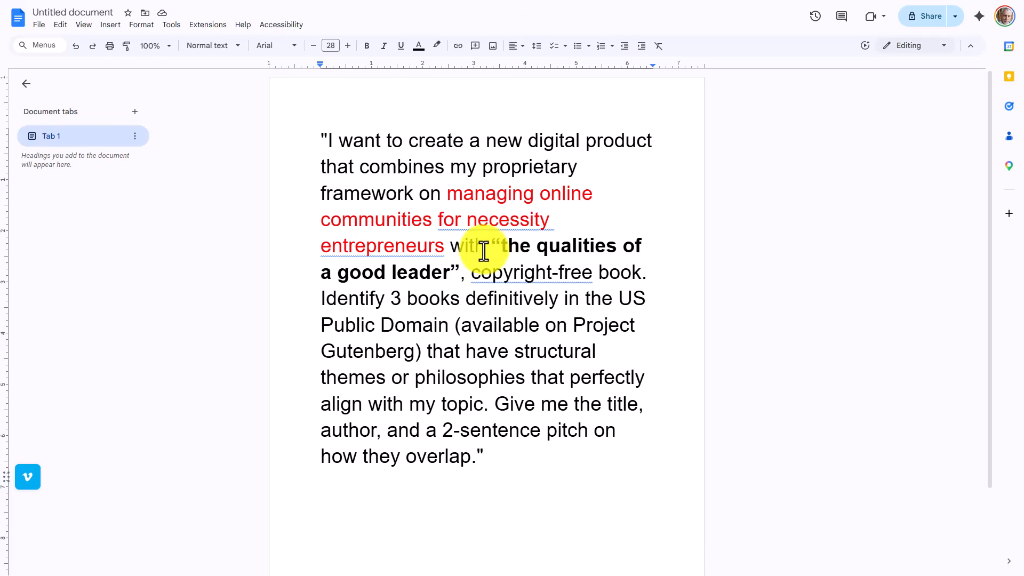
- Copy the entire digital product prompt from the document
left_click(210, 195)
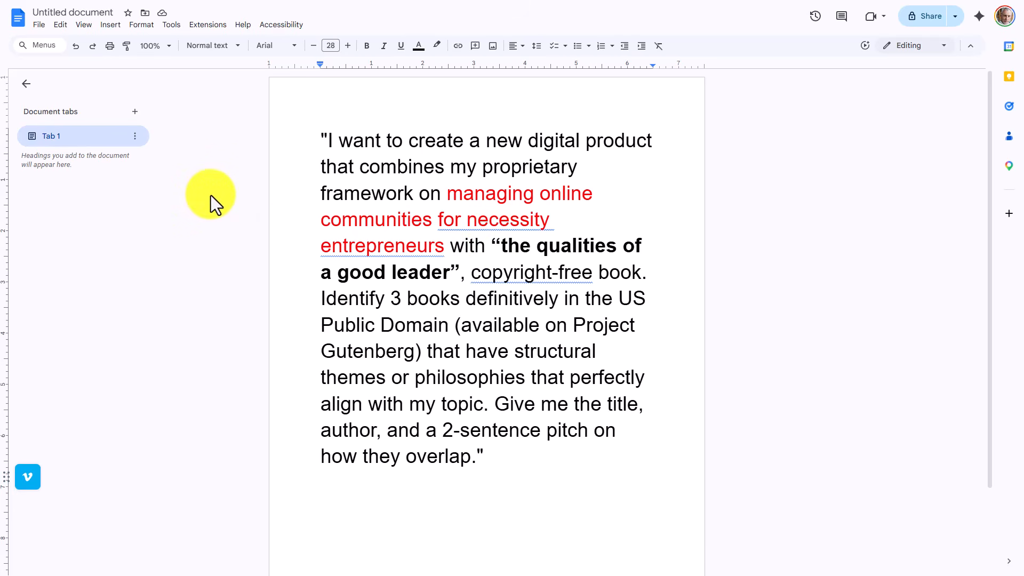
left_click(60, 25)
left_click(127, 165)
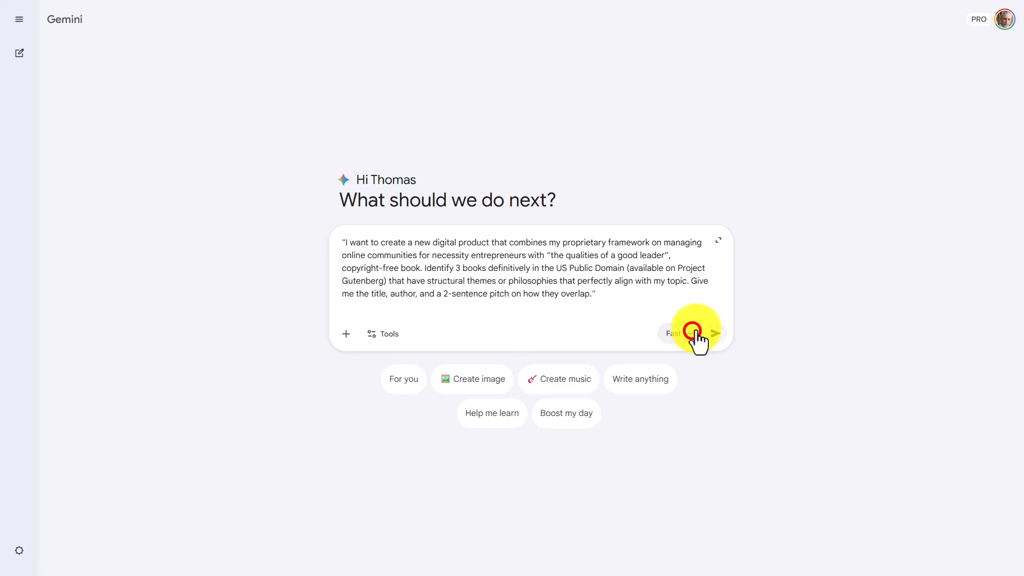
- Switch to Gemini, enter the copied prompt about finding 3 public domain books, choose the Pro model and submit it
left_click(693, 334)
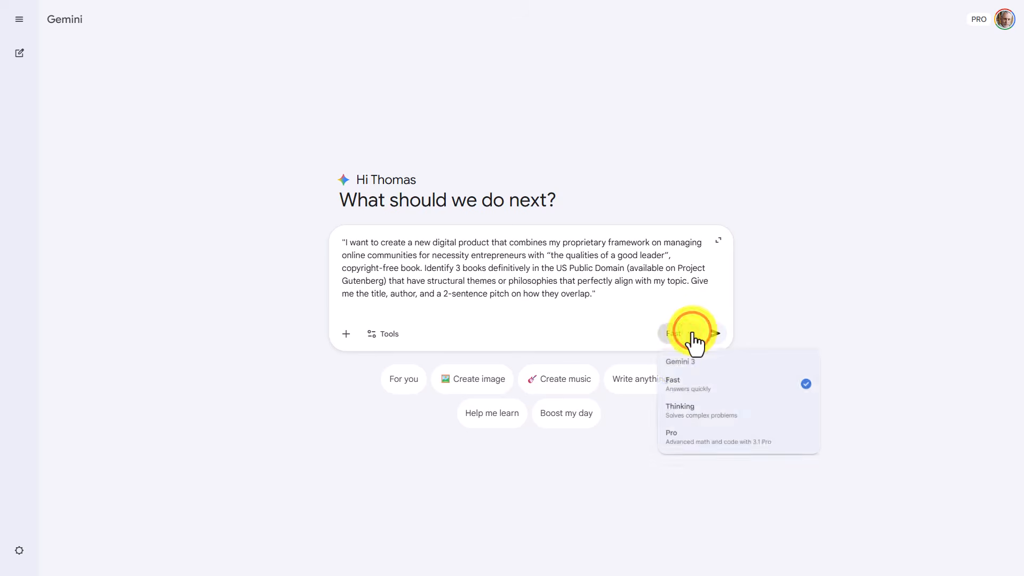
left_click(682, 437)
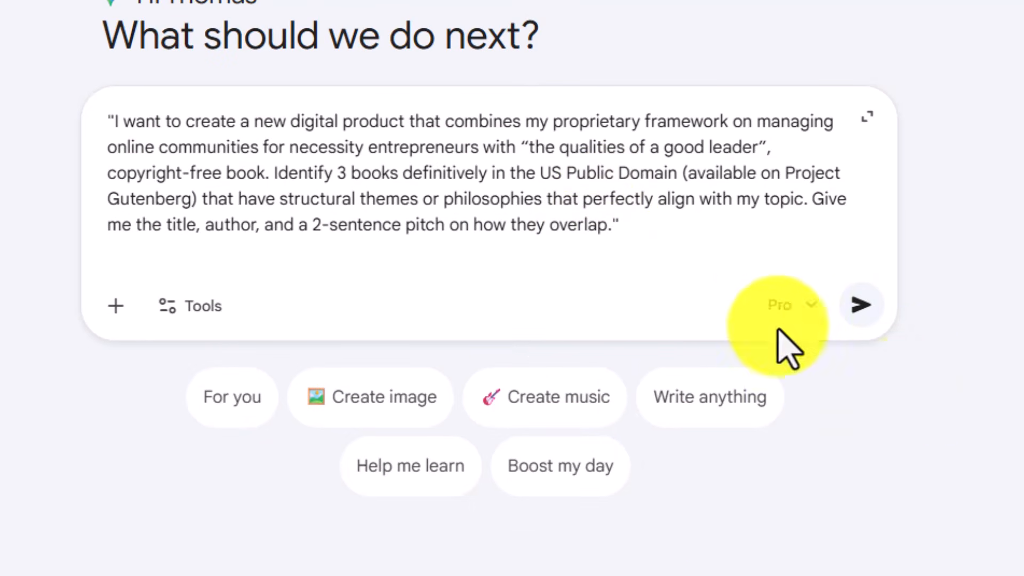
left_click(856, 302)
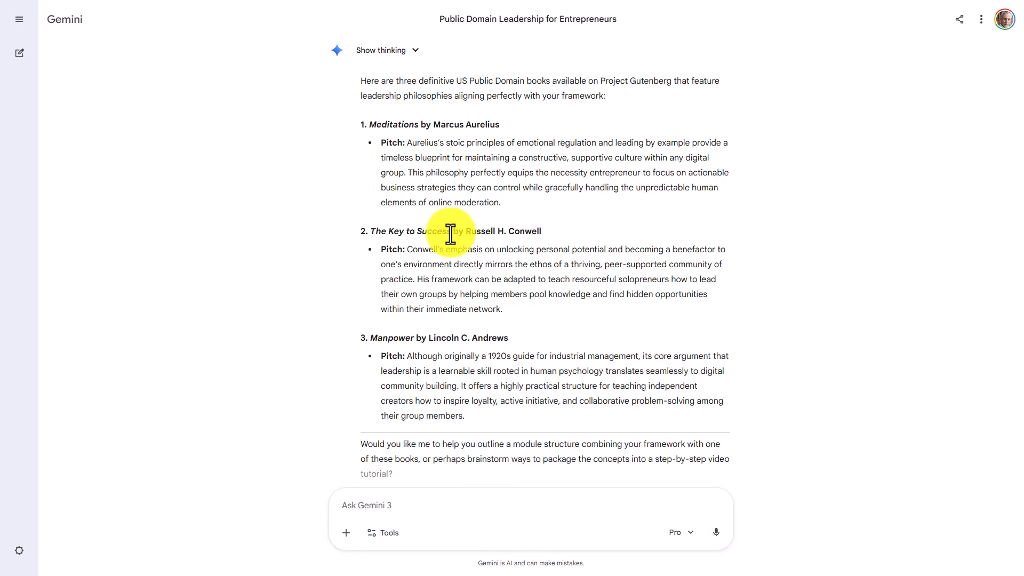
- Take the book title The Key to Success from the reply and search the Project Gutenberg website for it
left_click_drag(450, 234, 363, 229)
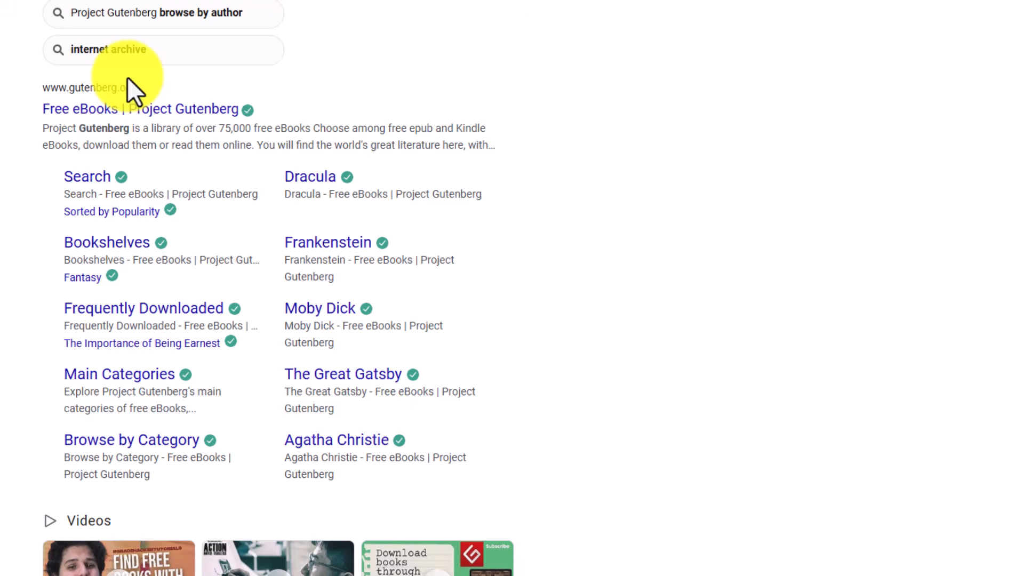
left_click(211, 110)
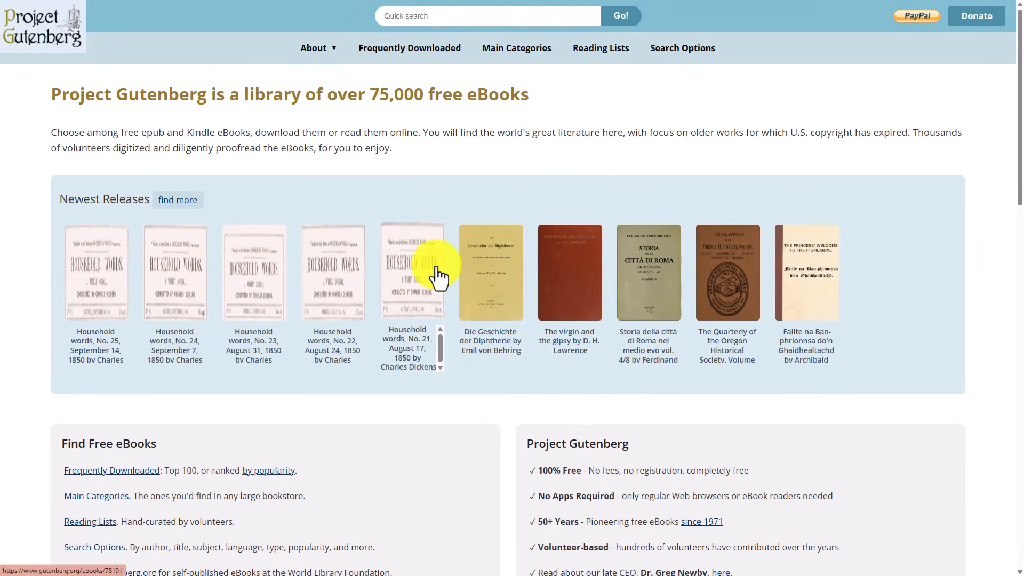
left_click(412, 20)
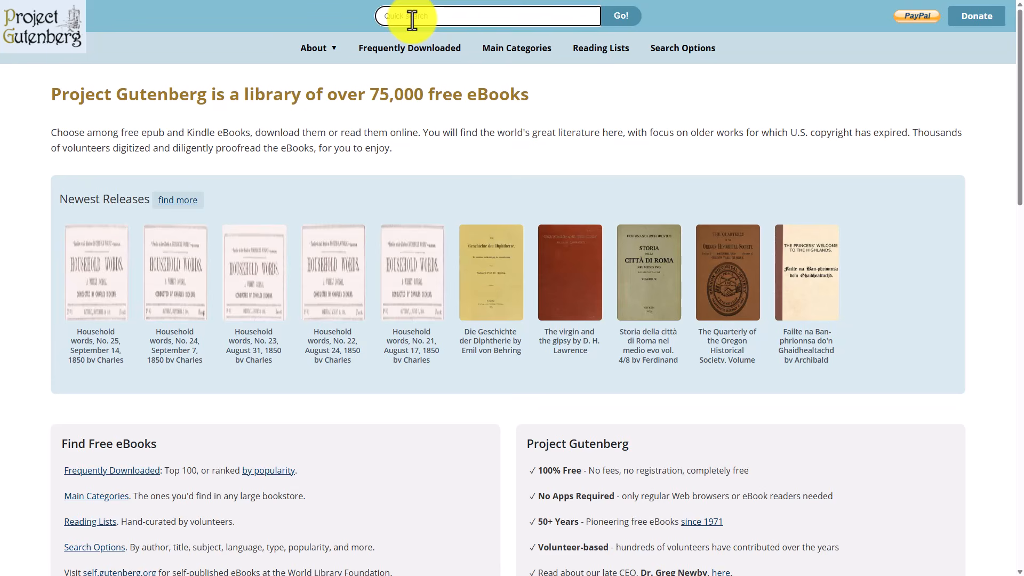
type("The Key to Success")
left_click(615, 16)
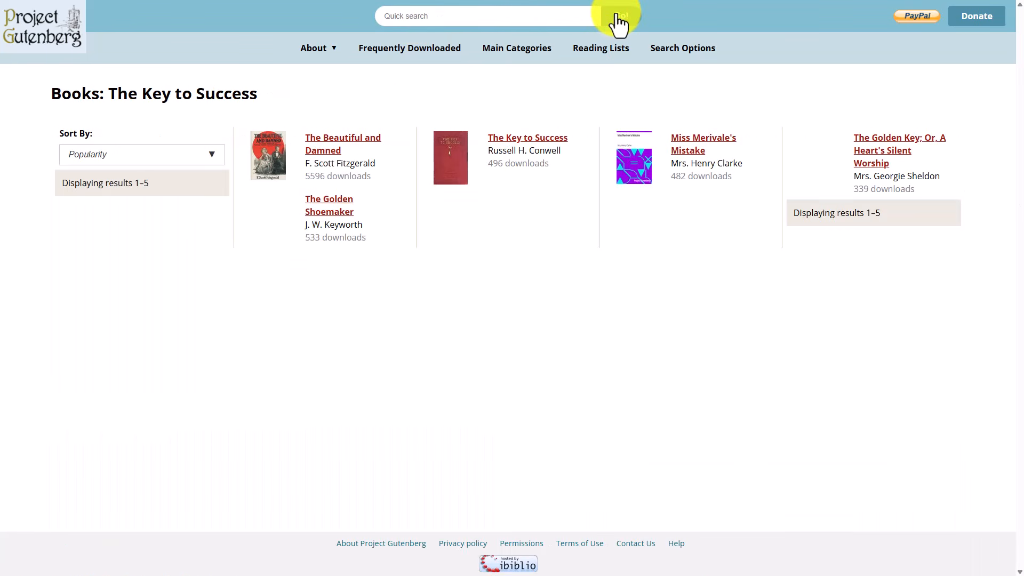
- Download The Key to Success in EPUB3 format and upload pg37036-images-3.epub as a source to the Overcoming Constraints notebook in NotebookLM
left_click(514, 140)
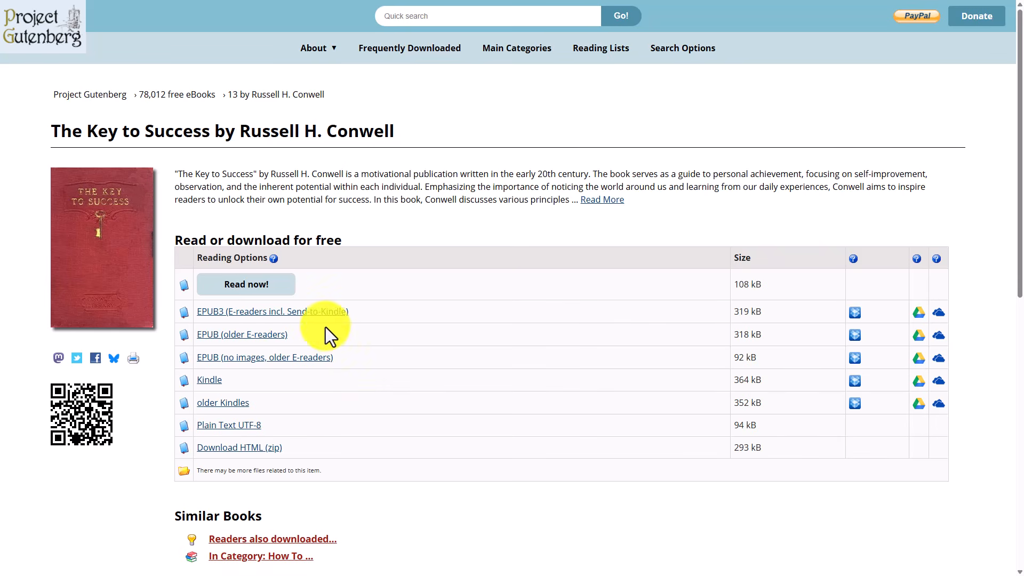
left_click(313, 315)
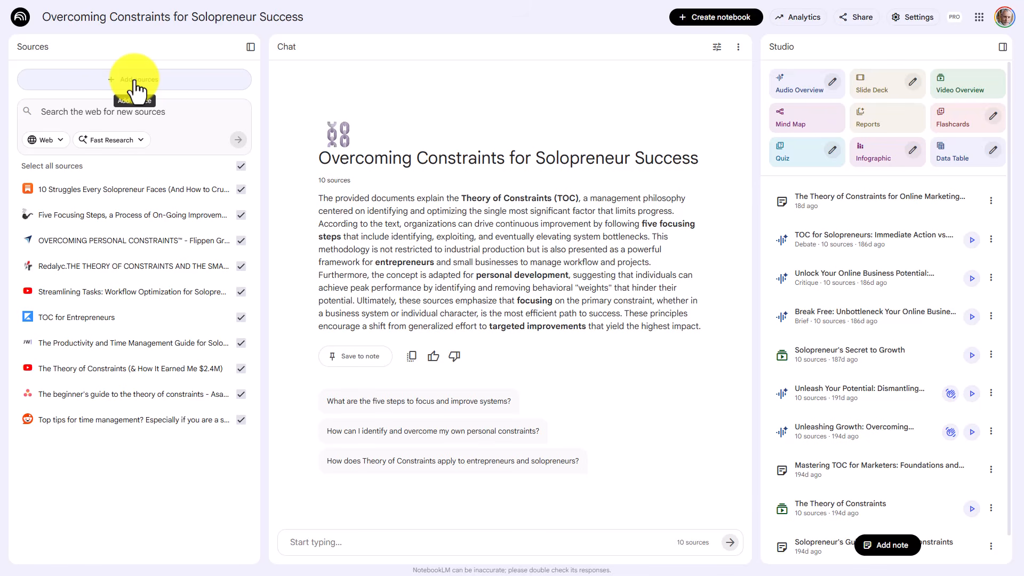
left_click(52, 81)
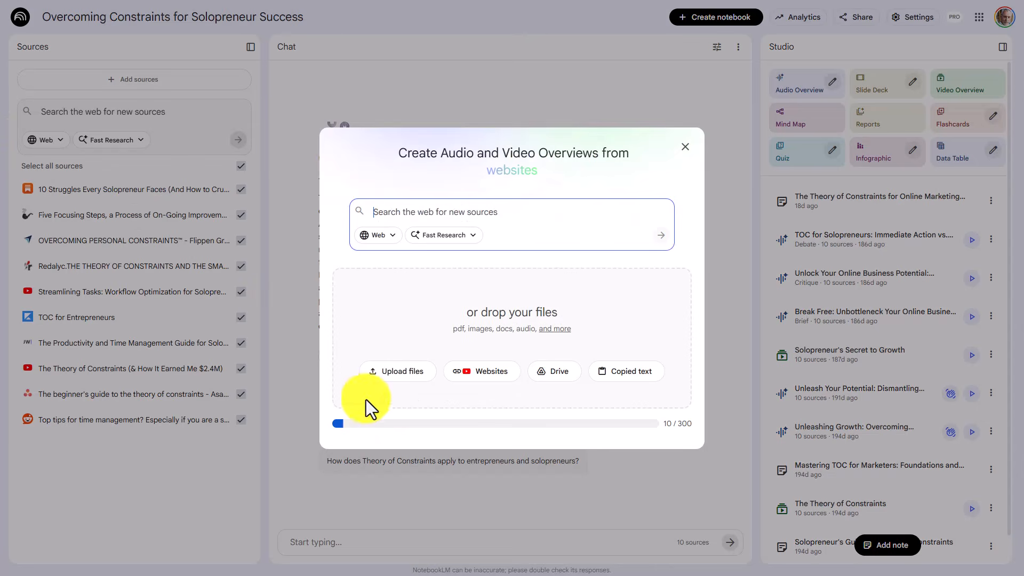
left_click(394, 374)
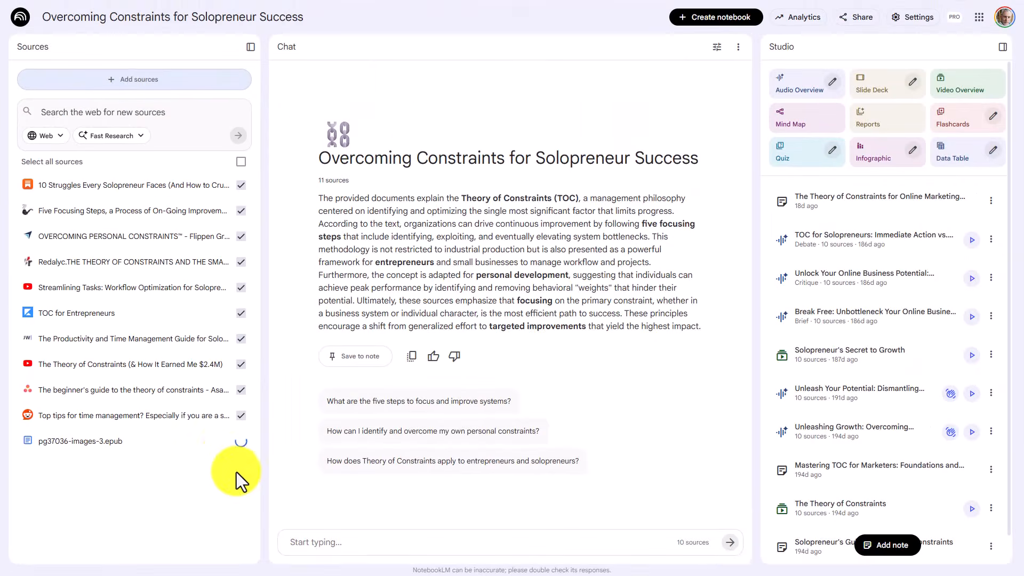
- Search Google Drive with Fast Research for "theory of constraints" and import the found documents as notebook sources
left_click(60, 136)
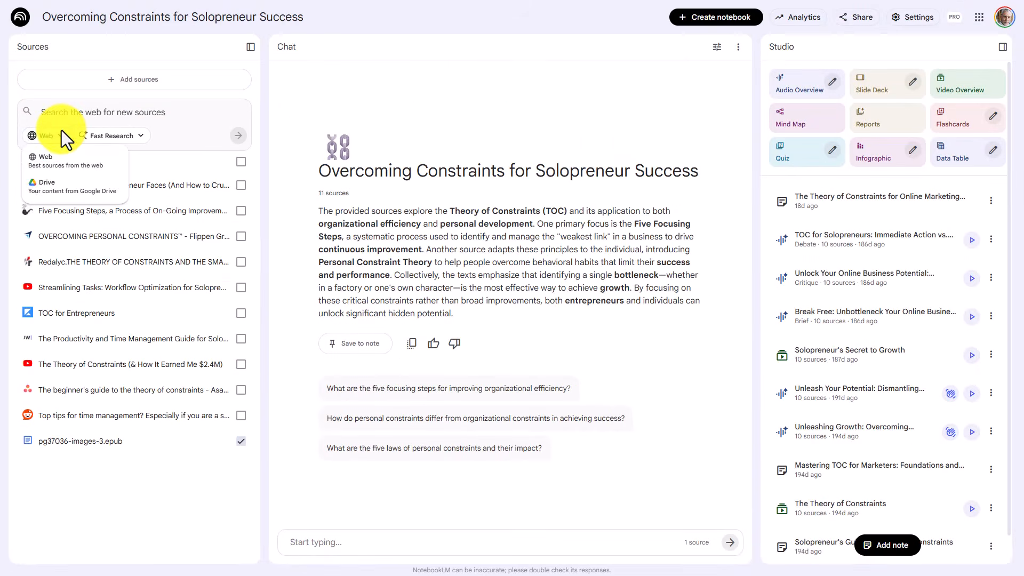
left_click(61, 186)
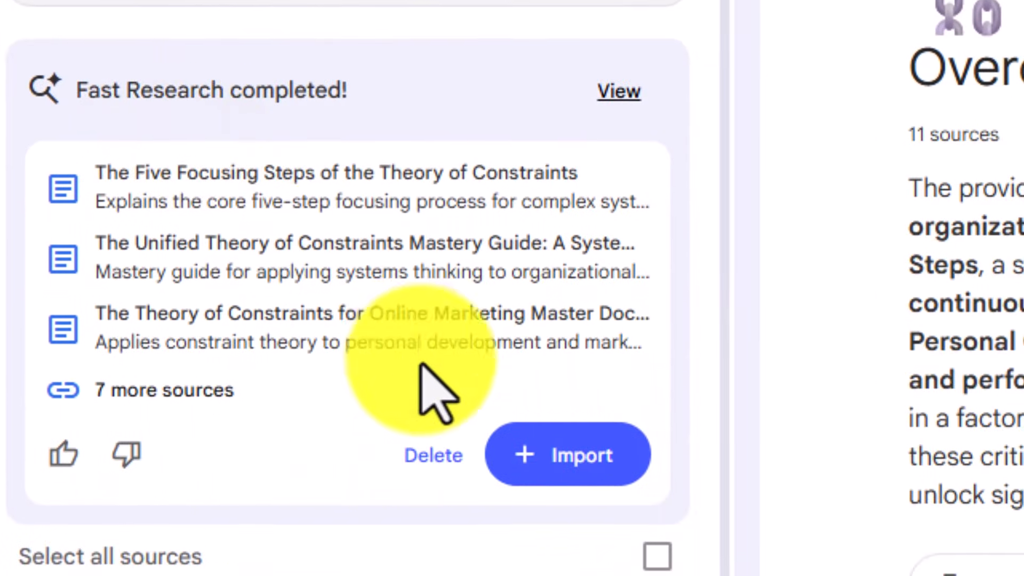
scroll(435, 454, "down", 3)
left_click(556, 356)
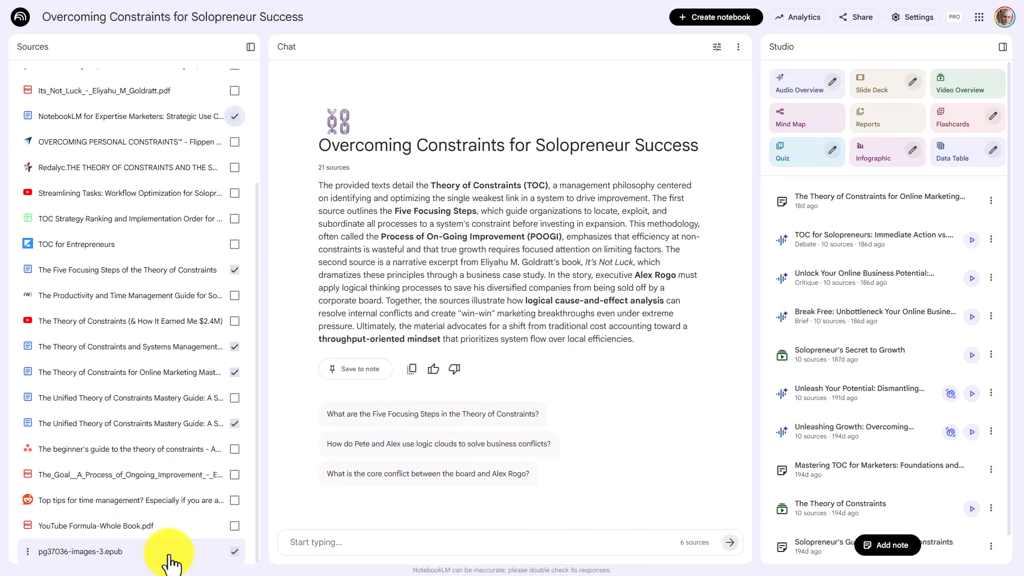
- Switch to Gemini and ask which NotebookLM studio prompt to use for combining the book with the theory of constraints documents, then expand the sent message
key("ctrl+Tab")
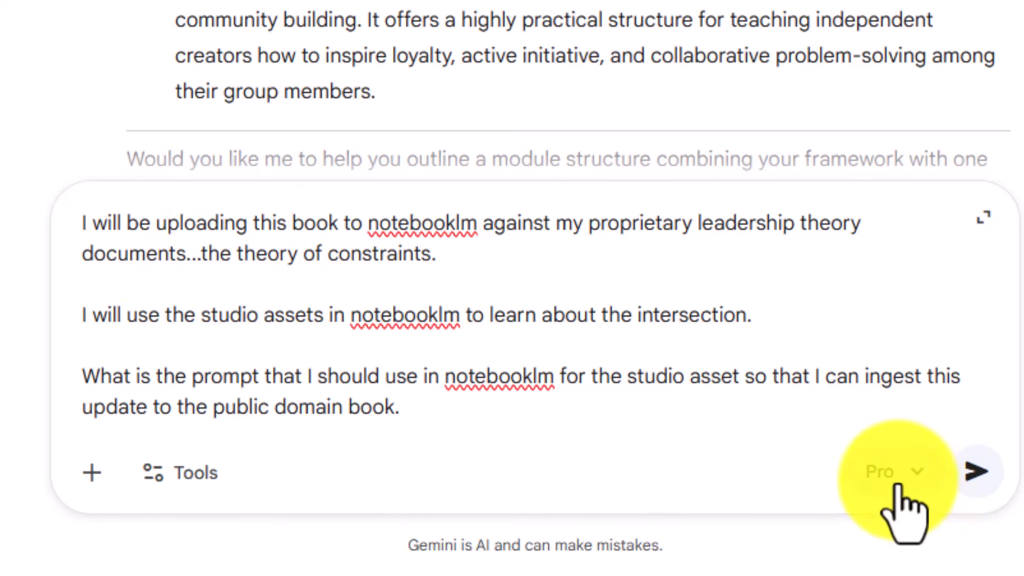
left_click(976, 471)
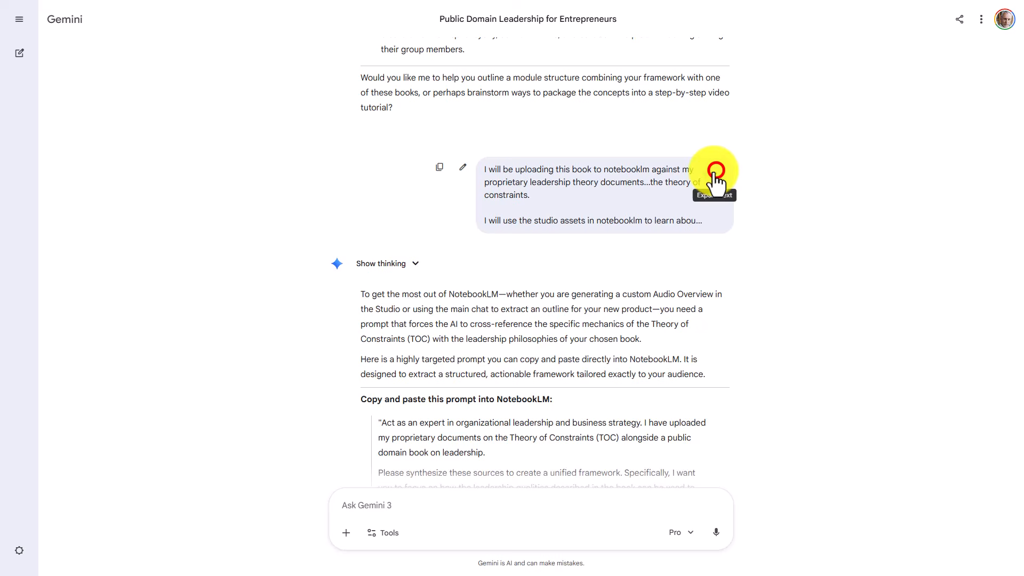
left_click(714, 171)
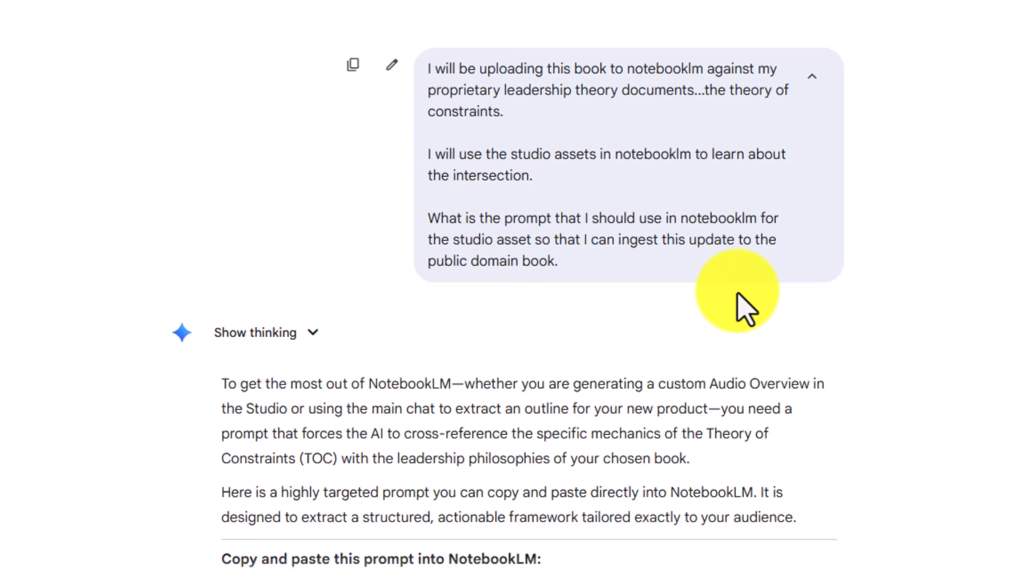
- Copy the complete suggested NotebookLM prompt, from "Act as an expert" through the Course Outline item
scroll(746, 309, "down", 2)
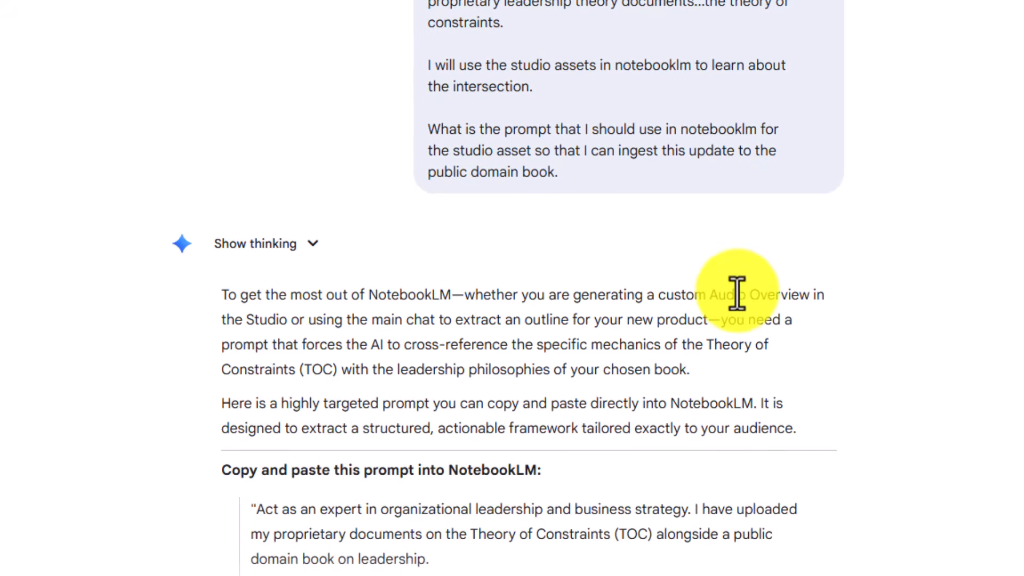
scroll(747, 309, "down", 5)
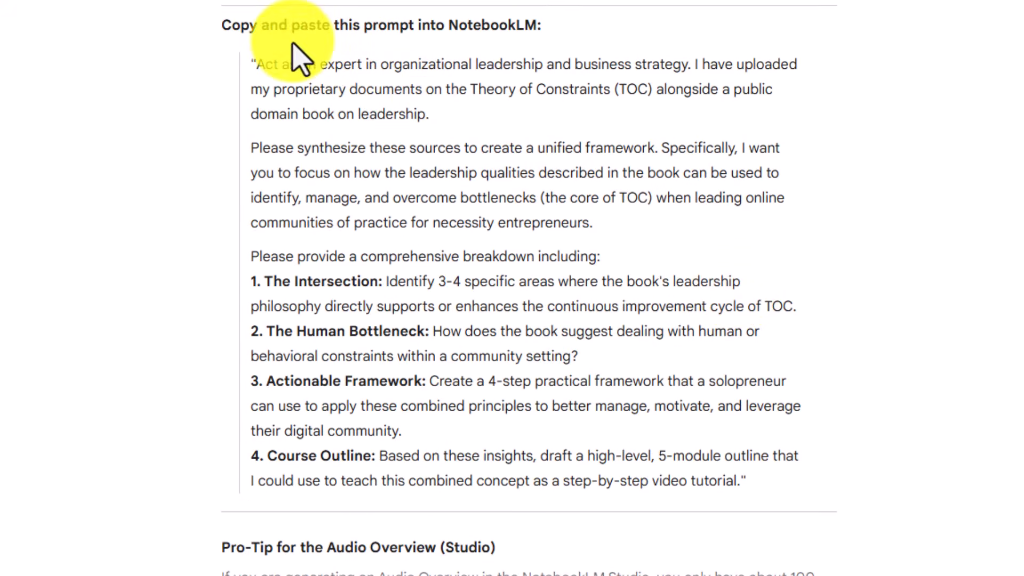
left_click(253, 69, "shift")
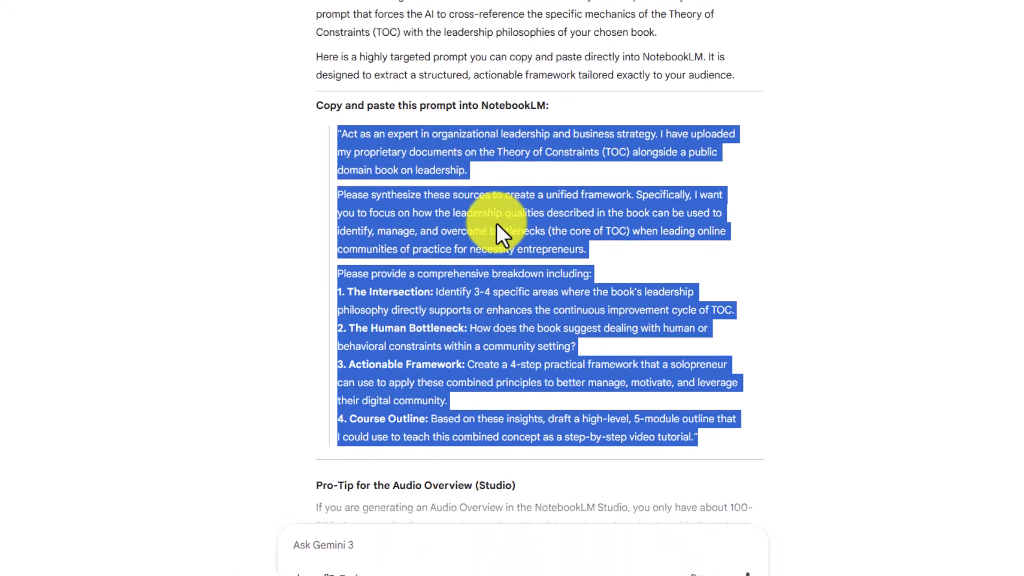
- Switch to NotebookLM and generate an English Detailed Deck of Default length, using the copied prompt as the slide deck description
key("ctrl+Tab")
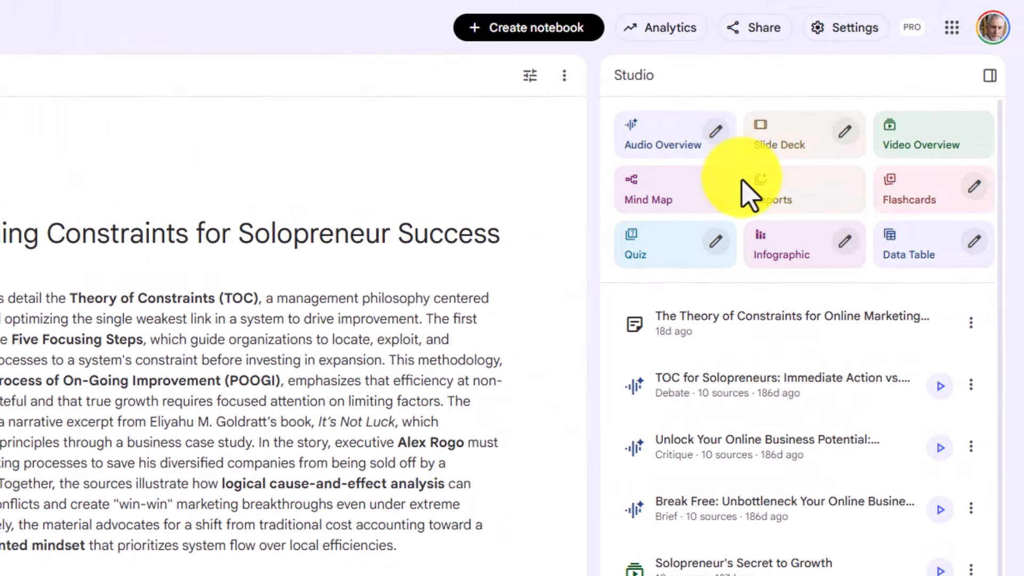
left_click(844, 133)
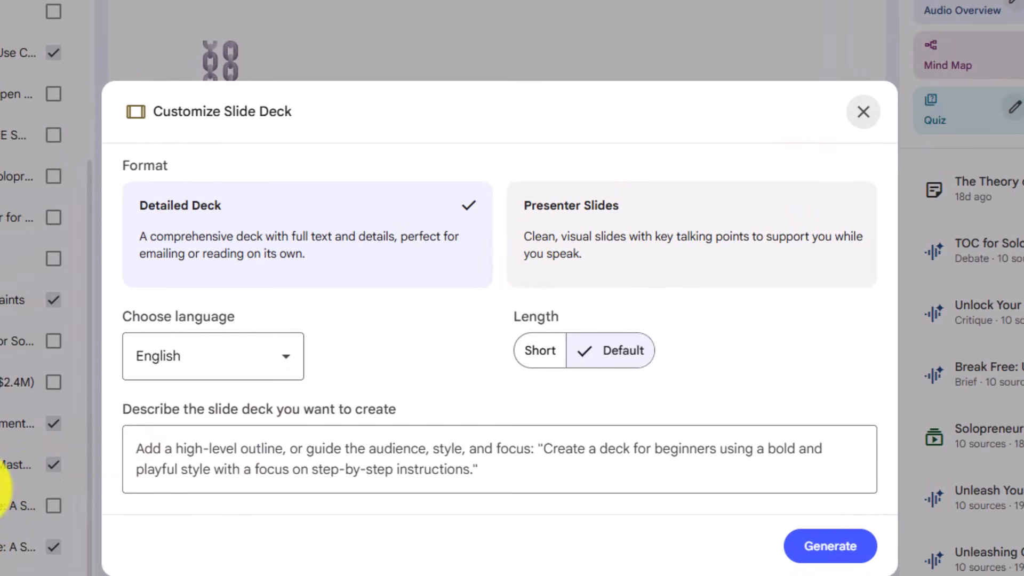
left_click(212, 461)
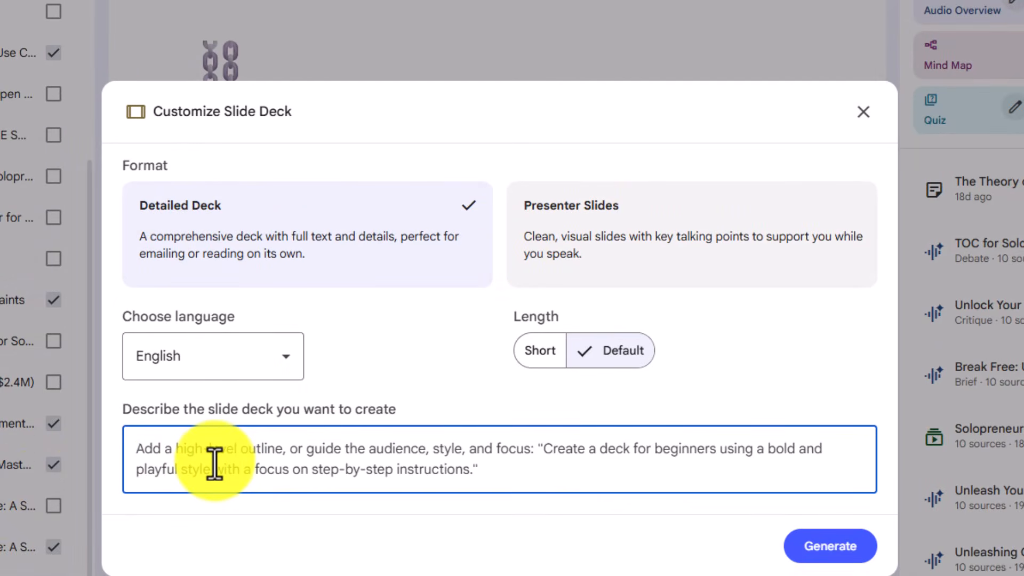
key("ctrl+v")
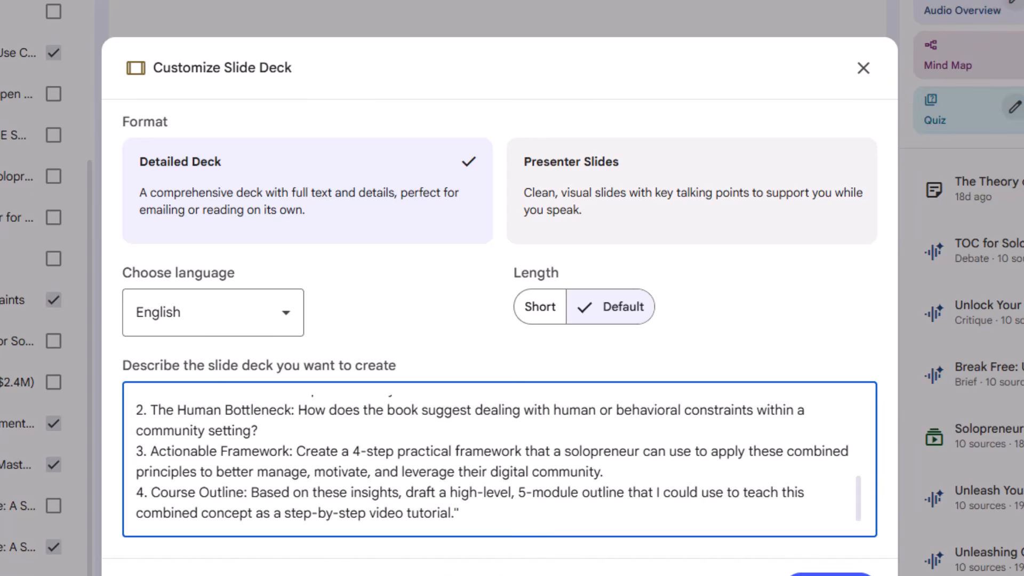
left_click(803, 570)
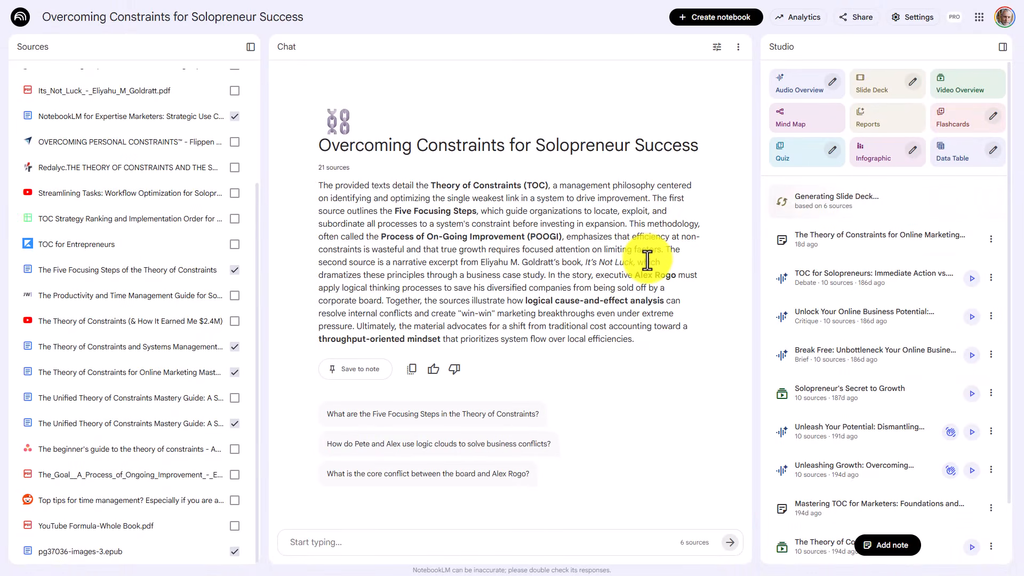
- Open the generated slide deck, examine its slides through the intersection diagram on slide 3, and close it
left_click(819, 196)
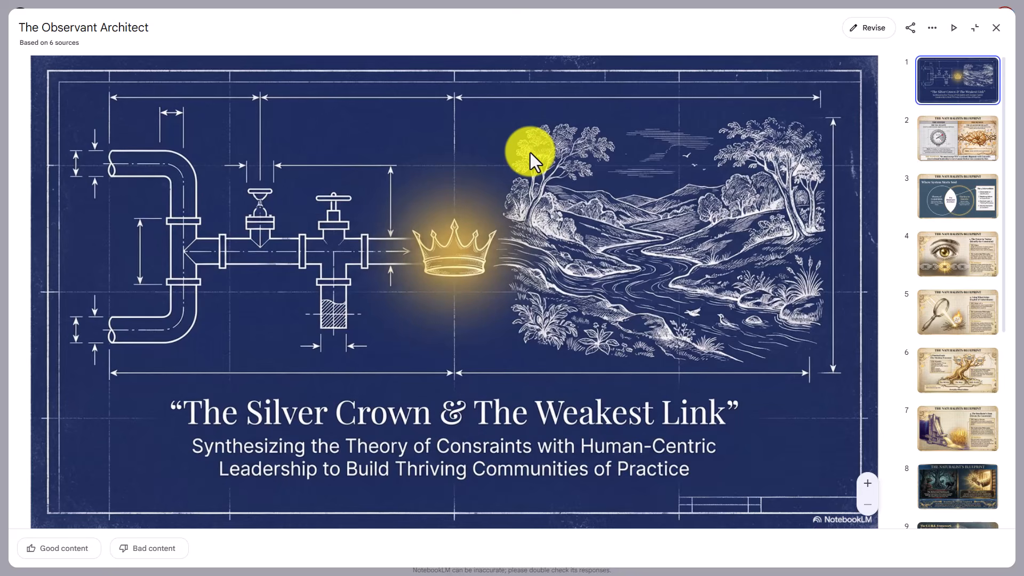
scroll(530, 153, "down", 2)
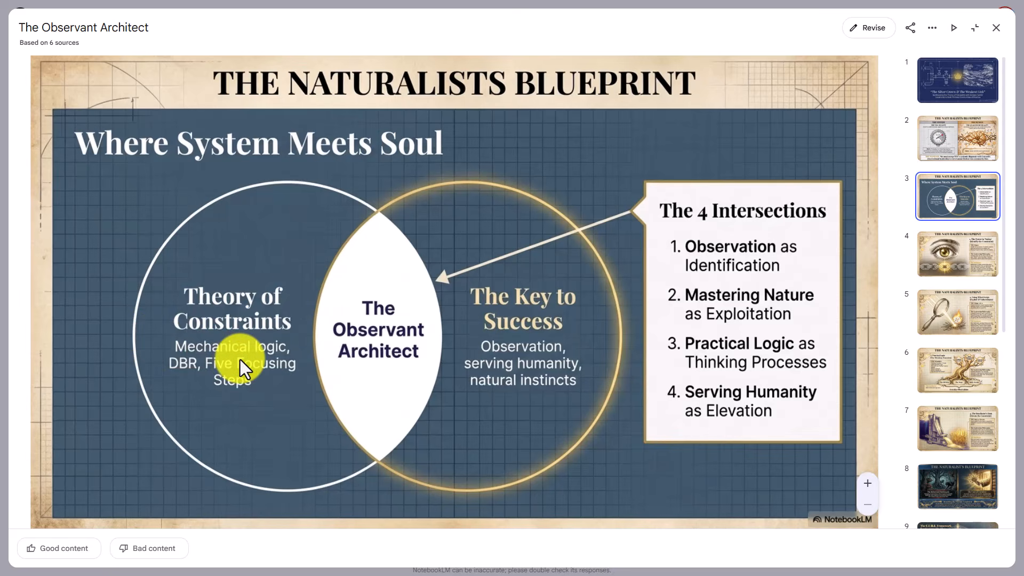
key("Escape")
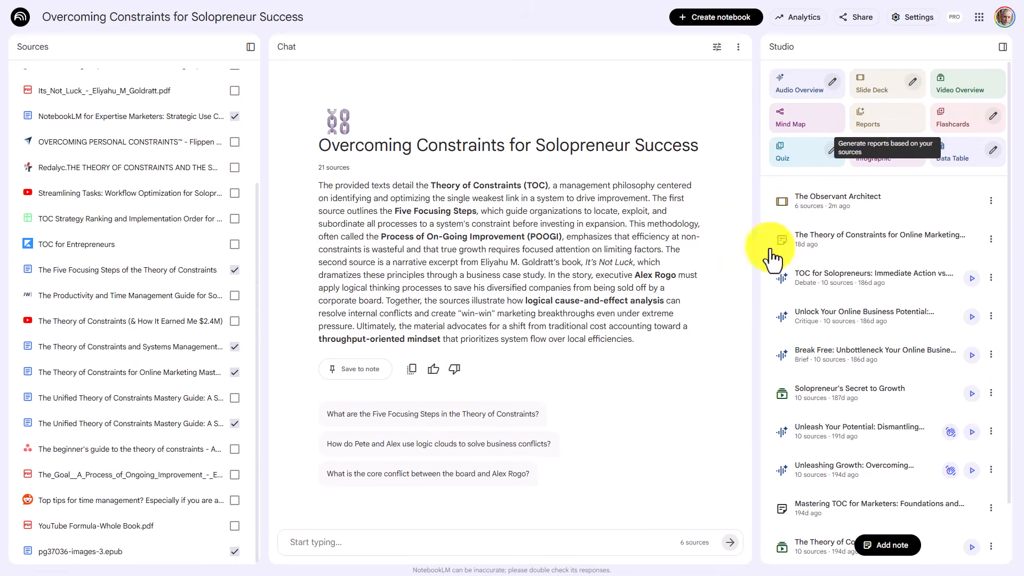
- Enter the copied prompt in the notebook chat and save the chat configuration with a Custom goal and Longer response length
left_click(380, 541)
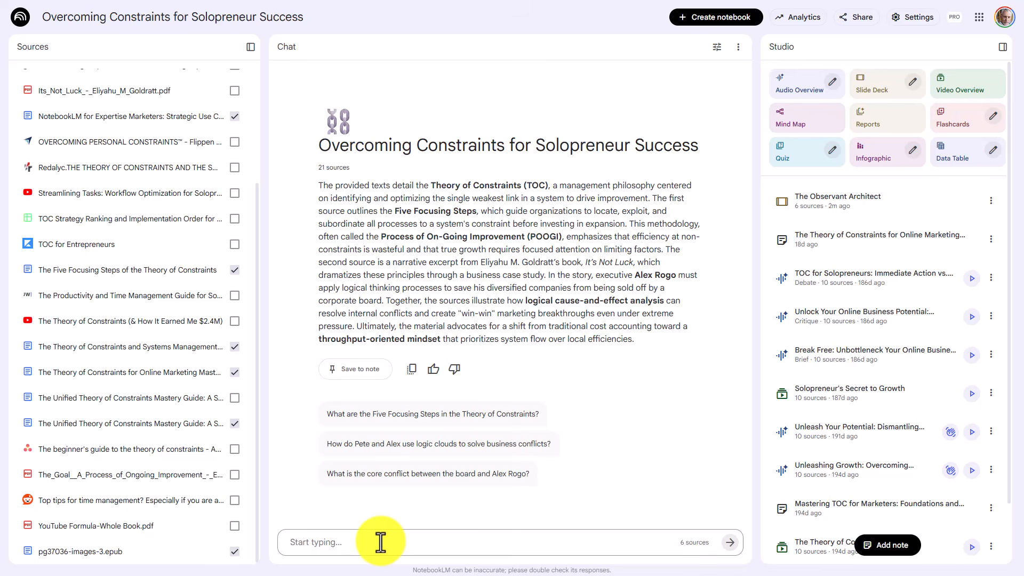
key("ctrl+v")
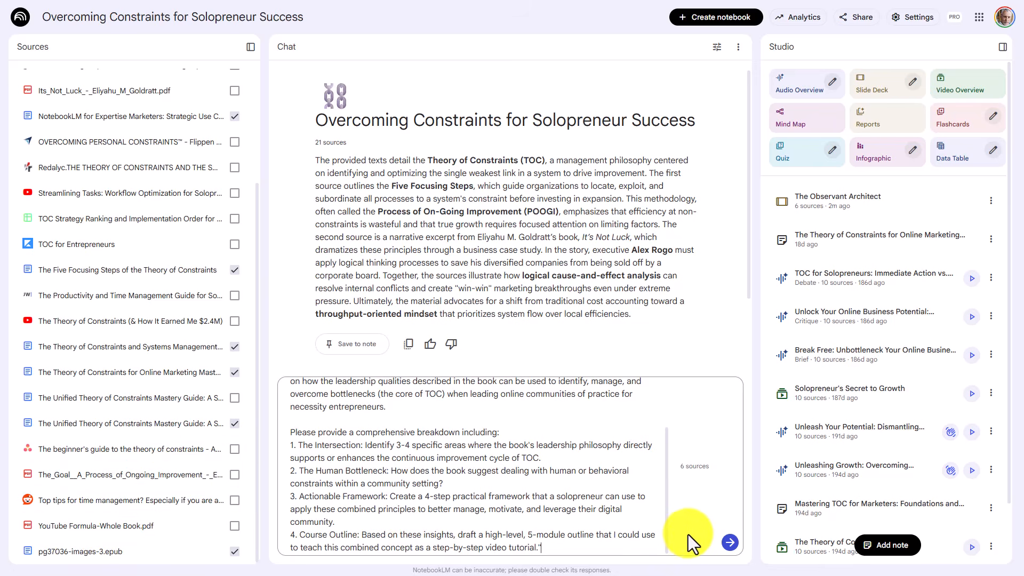
left_click(718, 48)
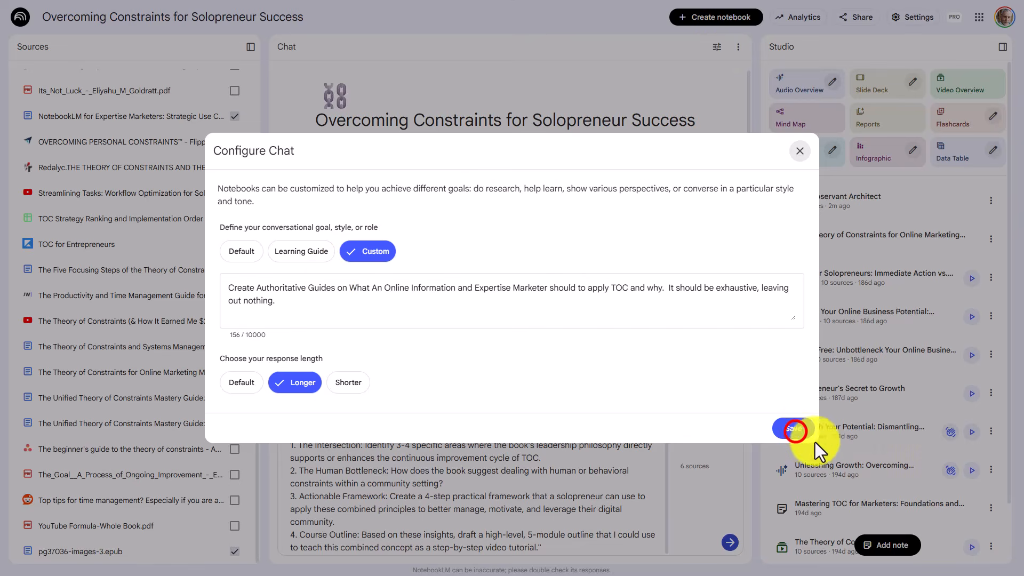
left_click(793, 429)
- Send the chat prompt and save the generated reply as a note
left_click(730, 543)
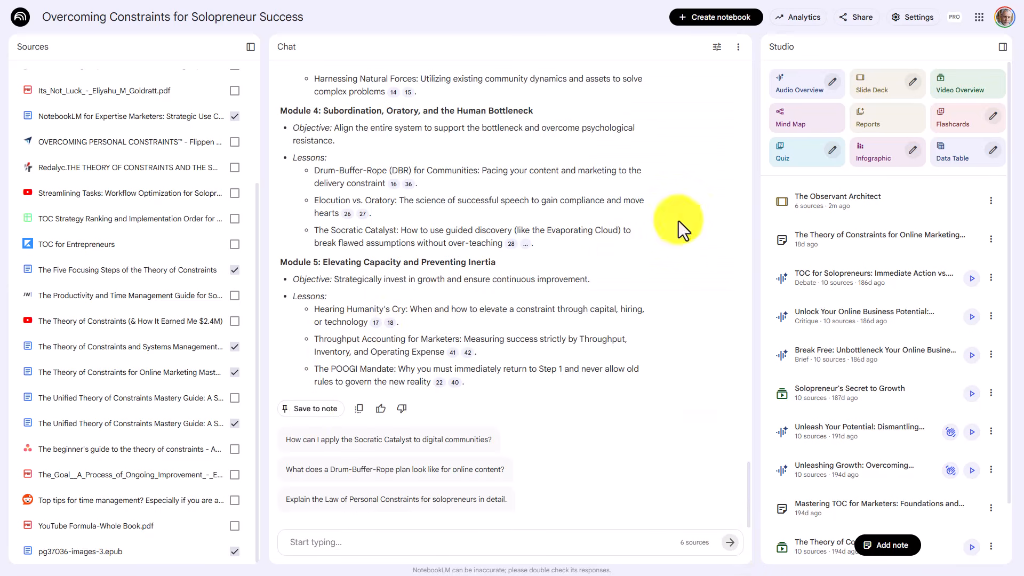
left_click(312, 409)
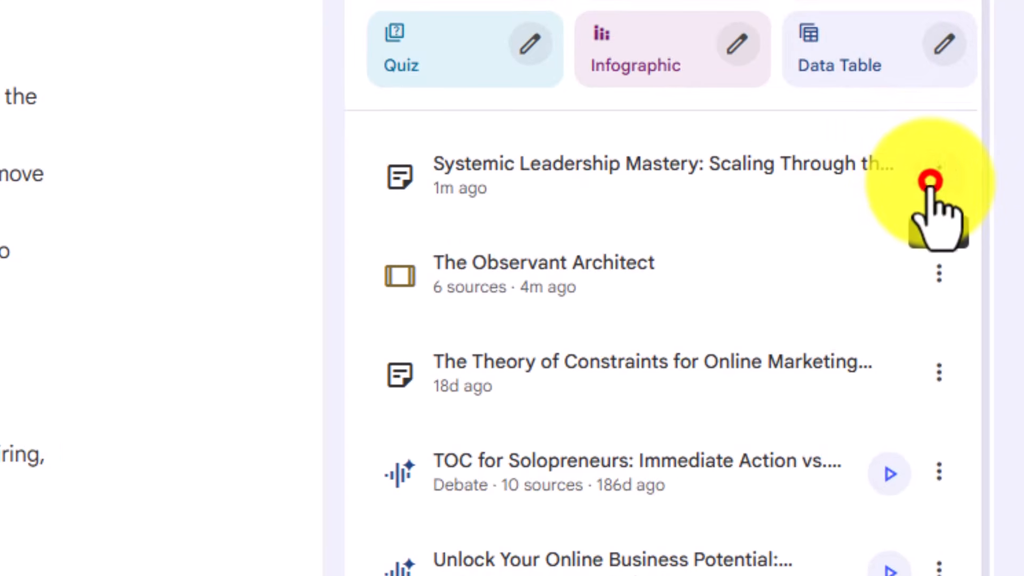
- Export the Systemic Leadership Mastery note to Docs, and convert the same note to a source in NotebookLM
left_click(941, 179)
left_click(767, 372)
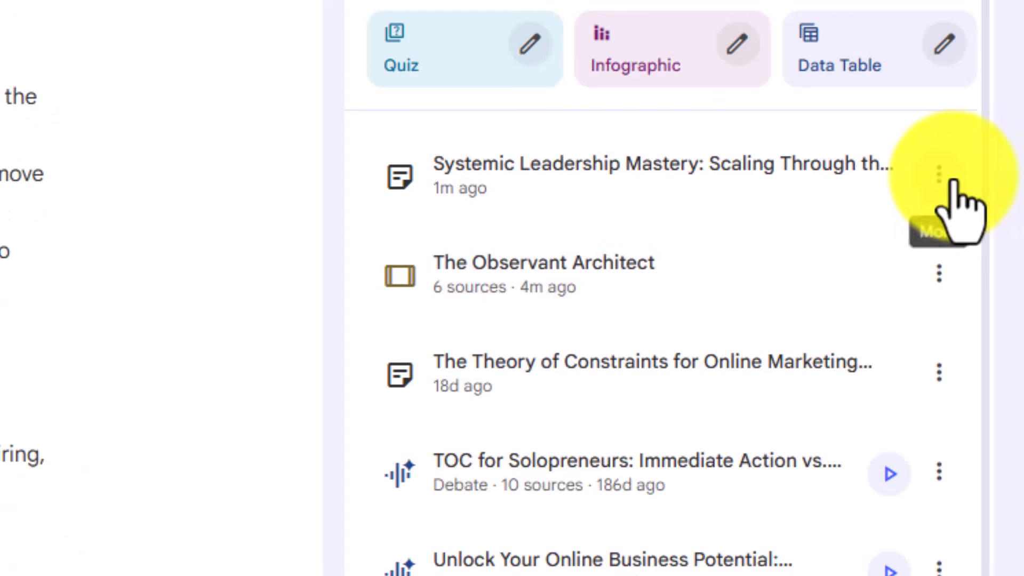
left_click(938, 174)
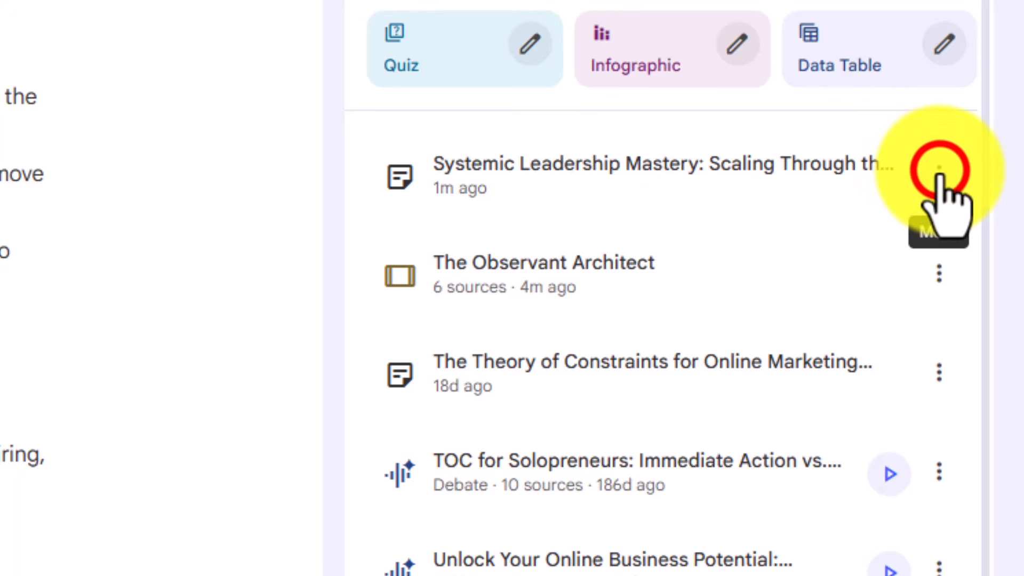
left_click(939, 172)
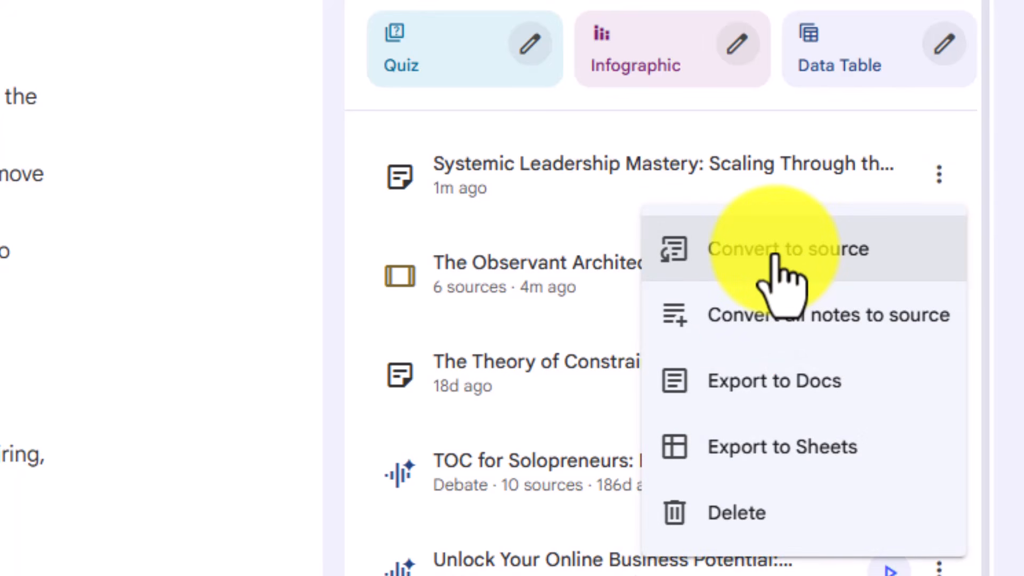
left_click(772, 254)
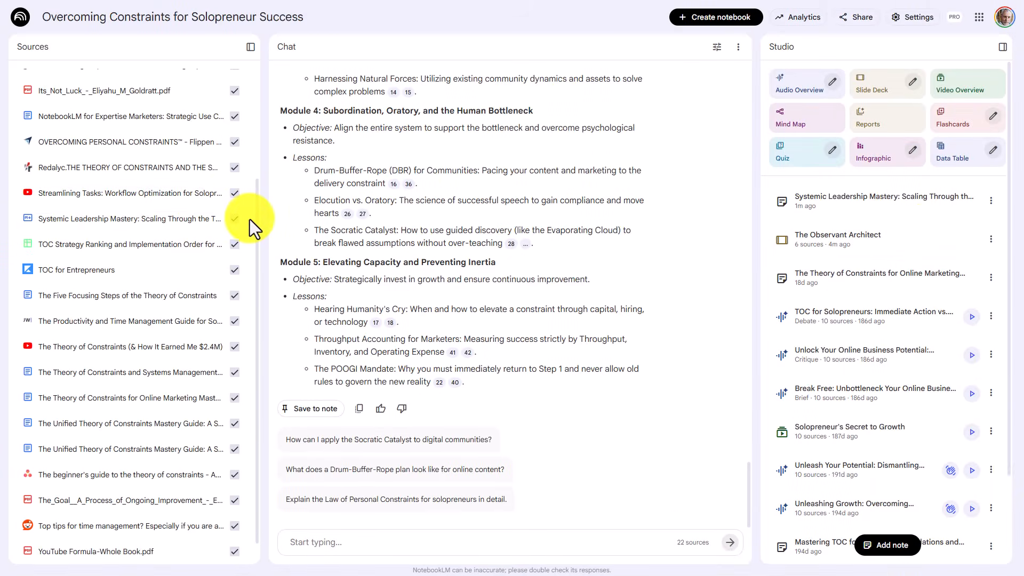
- Limit the selected sources to Systemic Leadership Mastery, Five Focusing Steps, Systems Management, Online Marketing, both Unified Theory guides and pg37036-images-3.epub
scroll(250, 219, "up", 3)
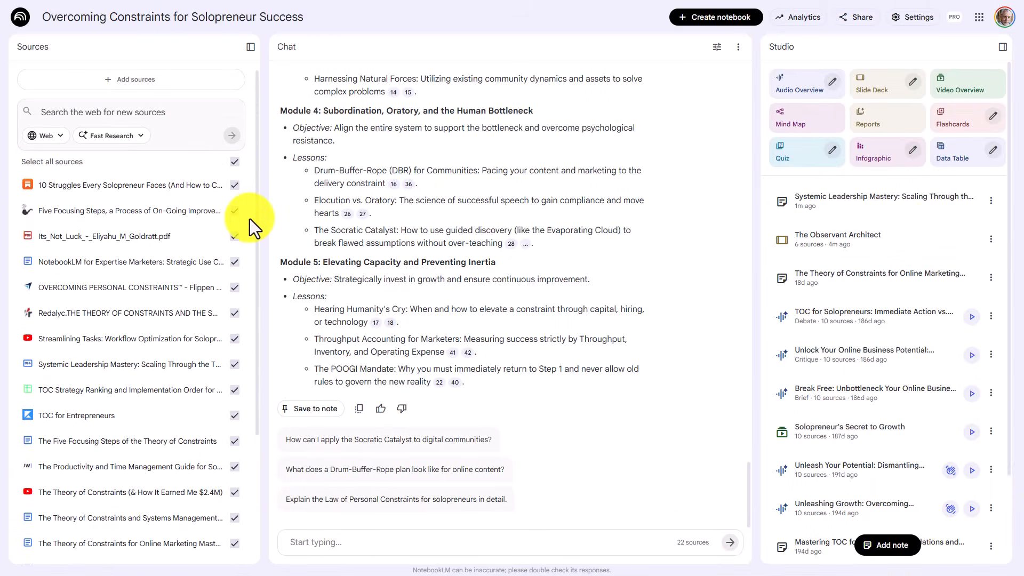
left_click(234, 163)
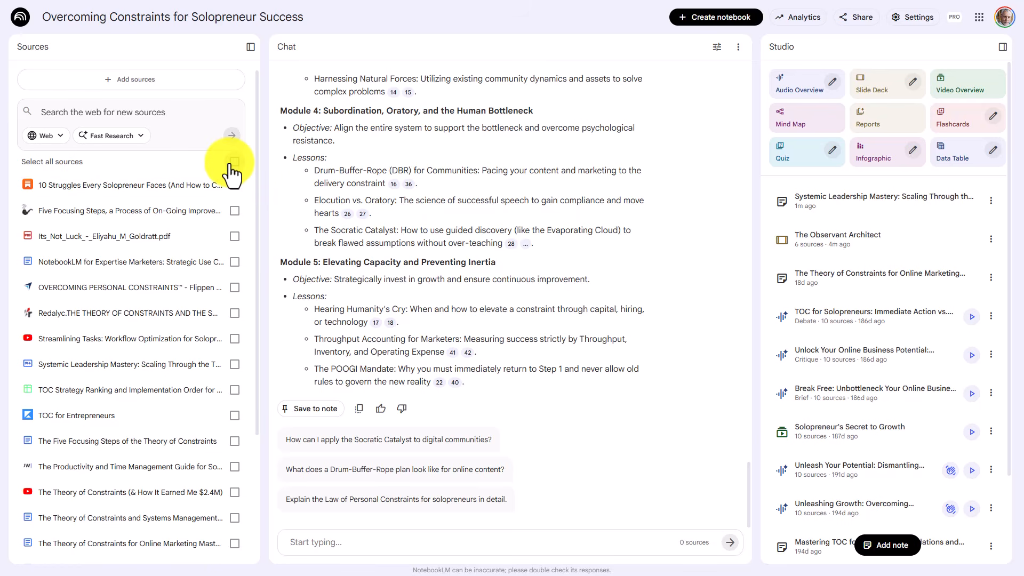
scroll(232, 174, "down", 4)
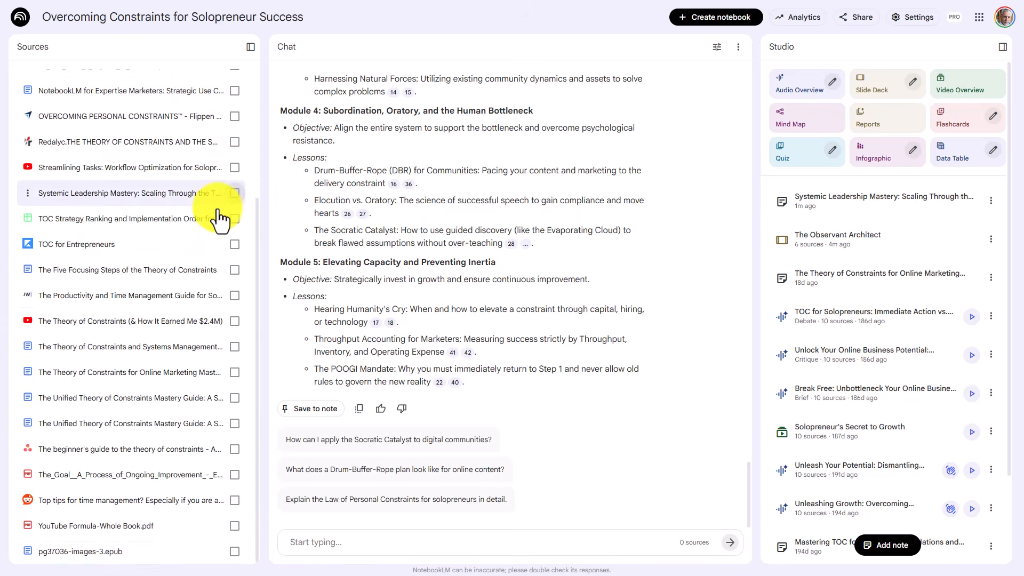
left_click(233, 270)
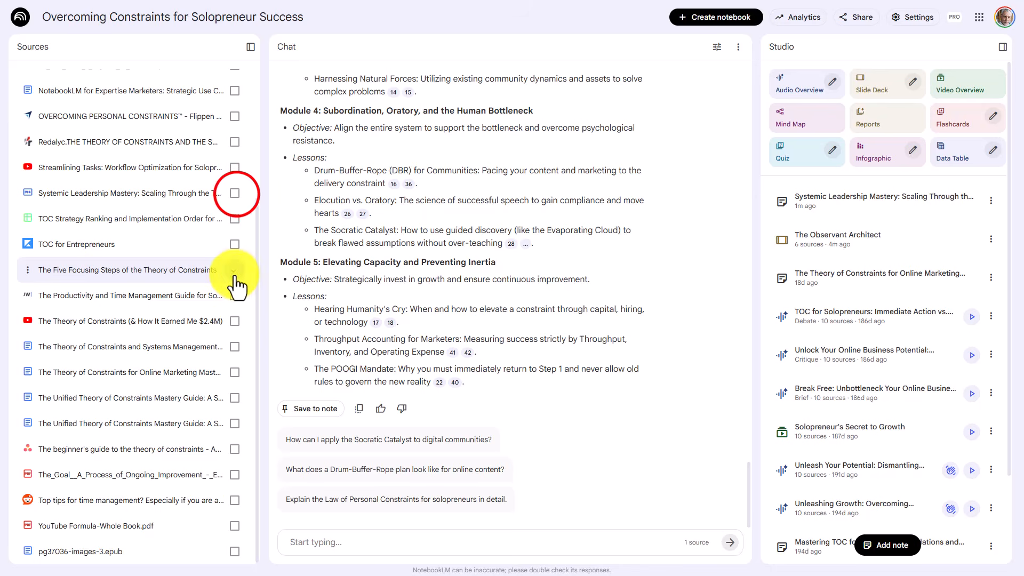
left_click(235, 193)
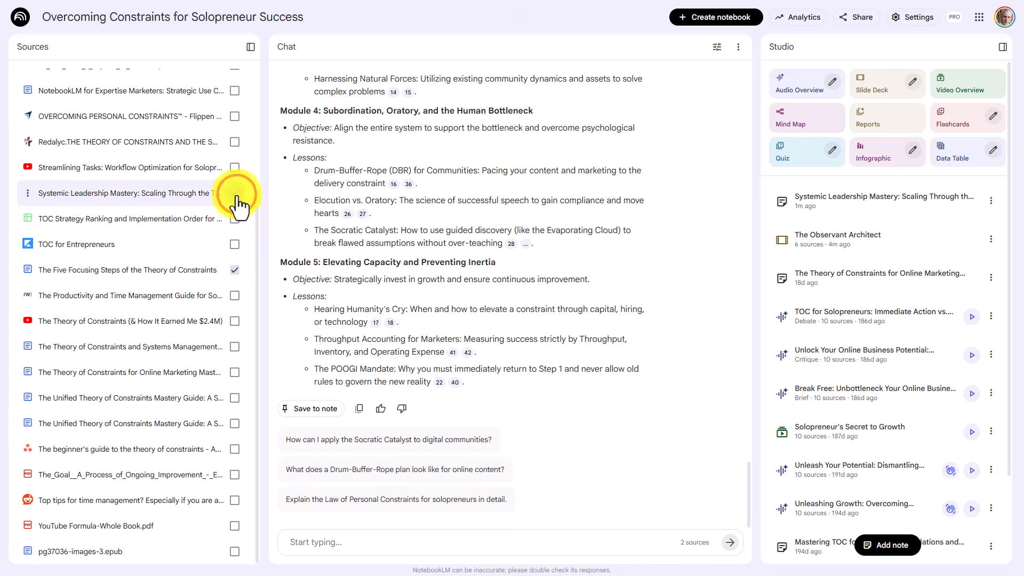
left_click(233, 347)
left_click(233, 373)
left_click(234, 398)
left_click(235, 423)
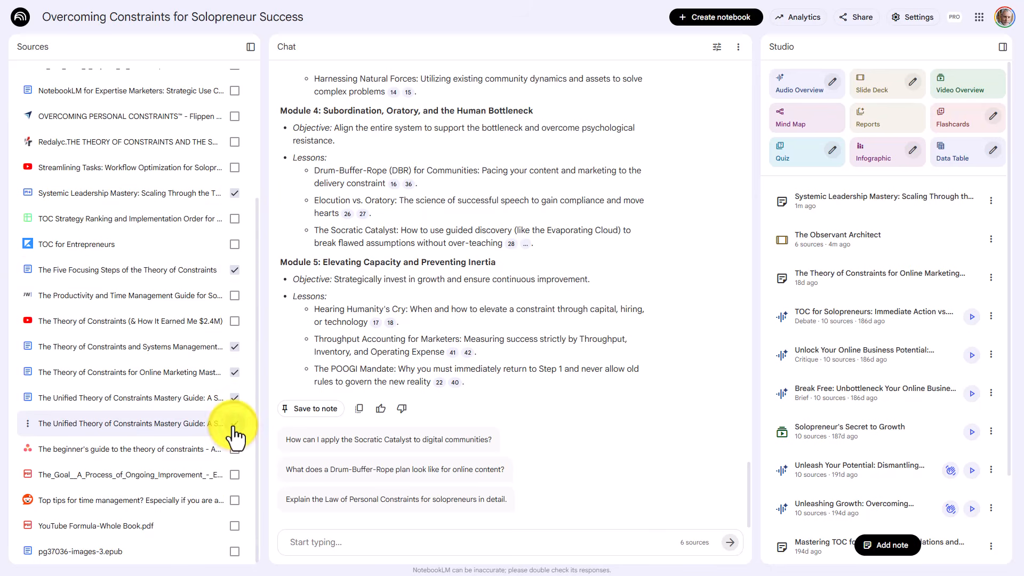
left_click(232, 553)
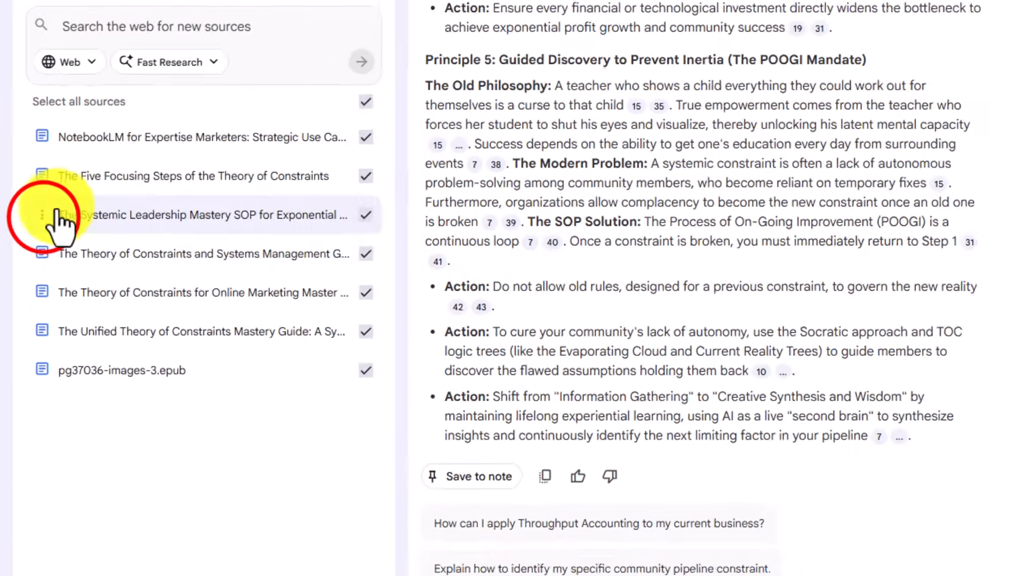
- Rename the Systemic Leadership Mastery SOP source as WHAT I HAVE LEARNED
left_click(28, 237)
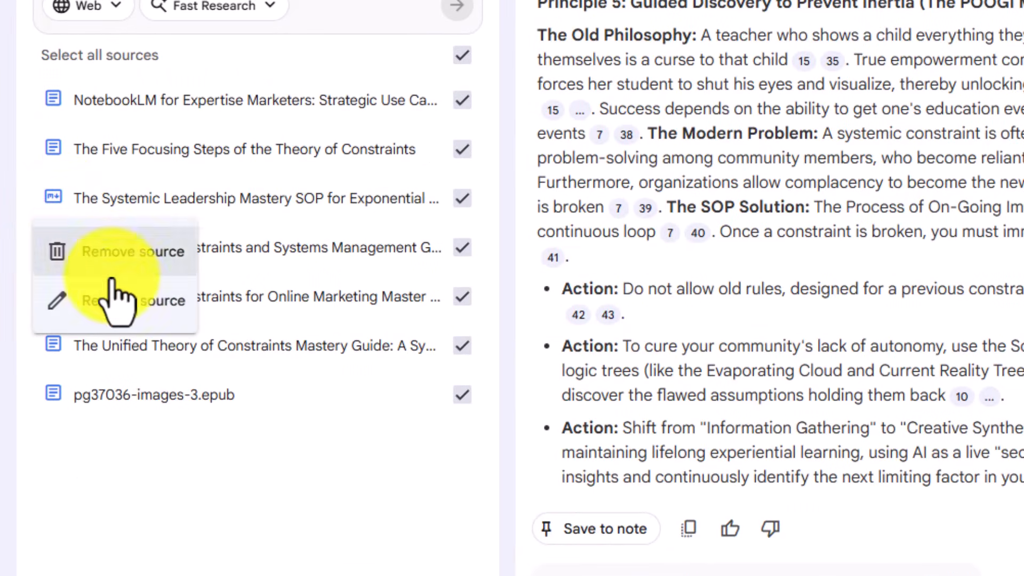
left_click(125, 306)
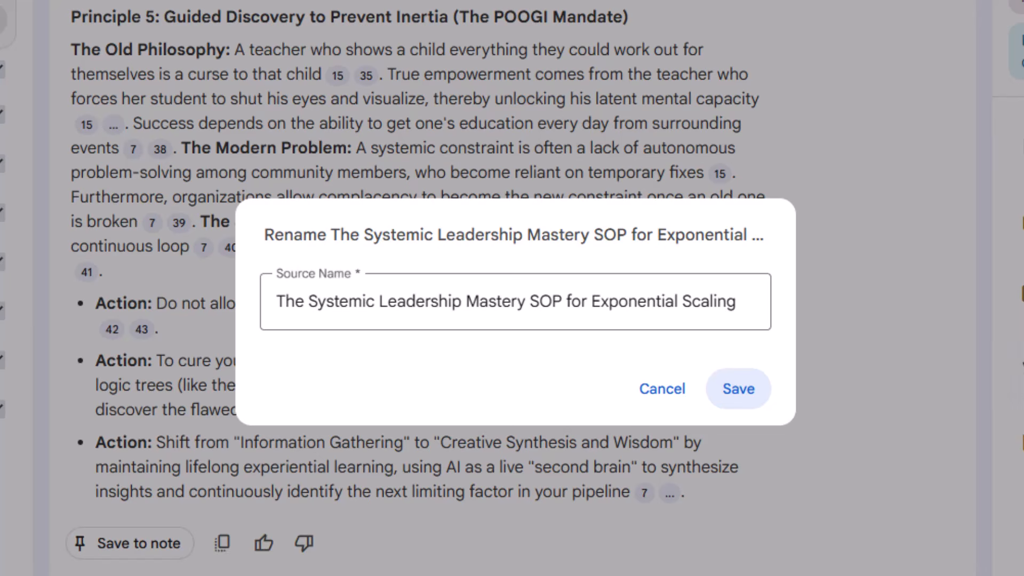
key("Escape")
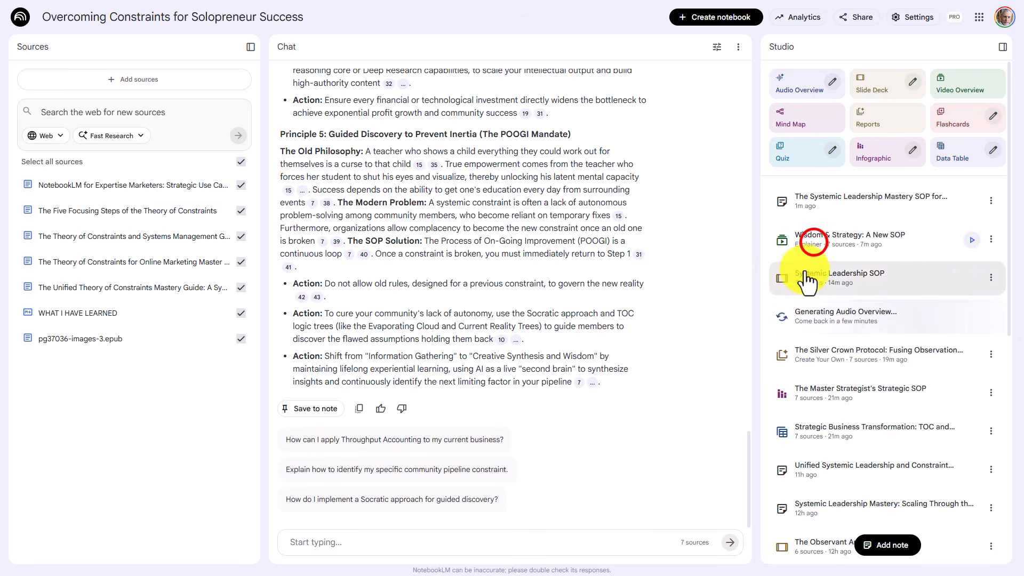
- View the Wisdom & Strategy video overview and The Master Strategist's Strategic SOP infographic, and return to the notebook
left_click(776, 241)
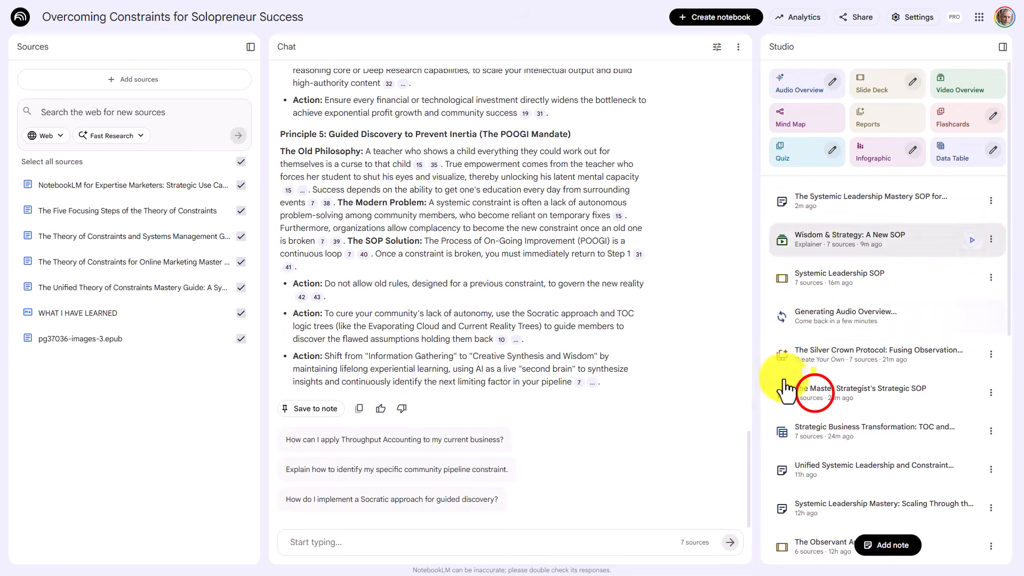
left_click(815, 394)
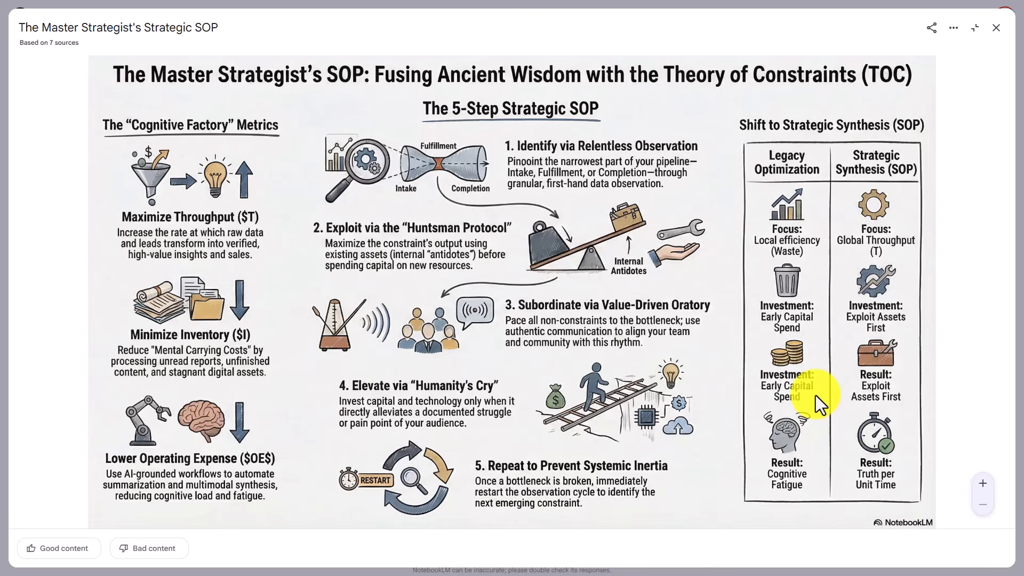
key("Escape")
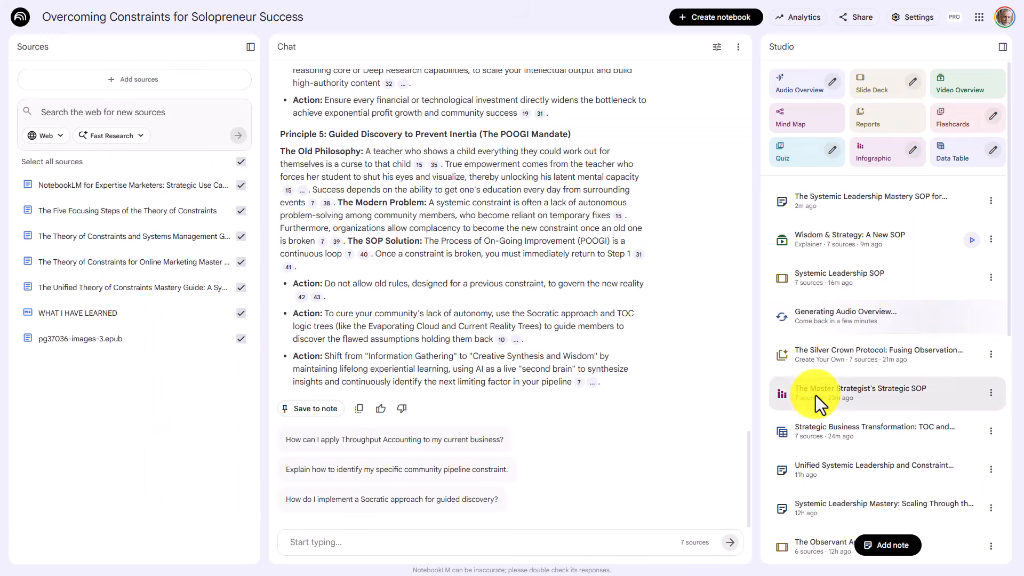
- Open the Systemic Leadership SOP slide deck, view its title slide, and close the deck
left_click(833, 272)
left_click(841, 165)
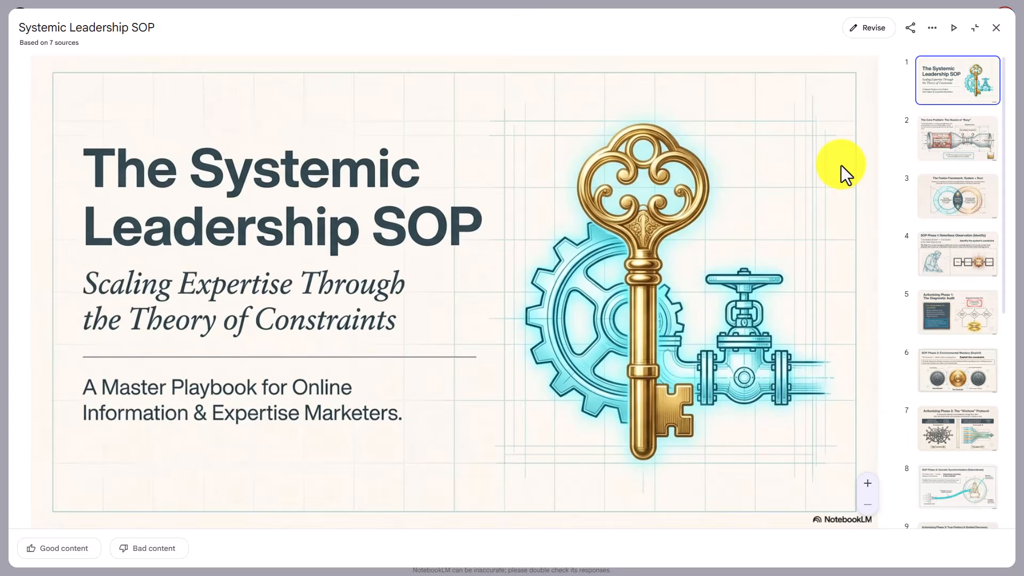
key("Escape")
- Examine the Strategic Business Transformation data table at full size, close it, and open The Silver Crown Protocol report
left_click(831, 437)
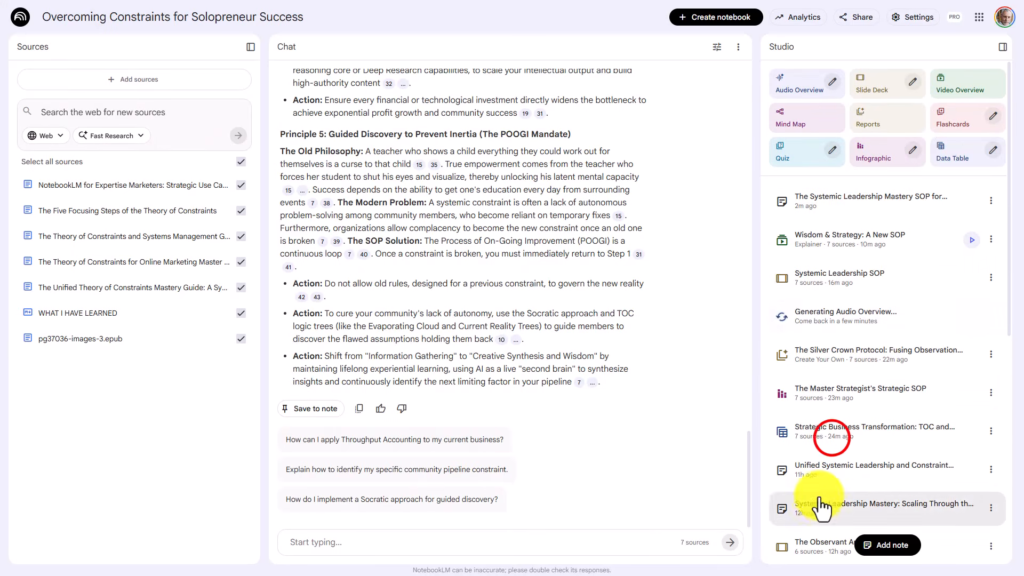
left_click(833, 435)
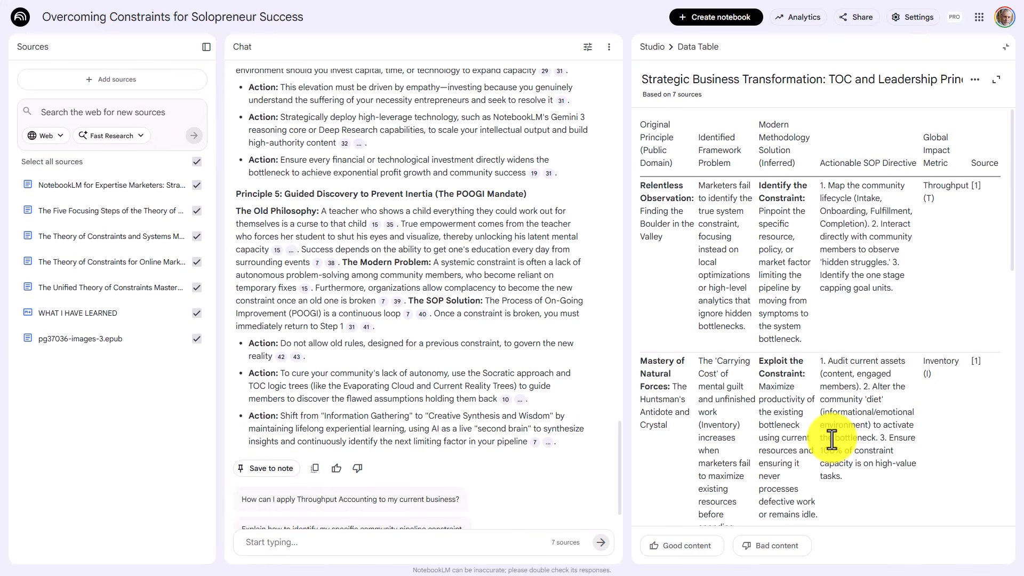
left_click(995, 82)
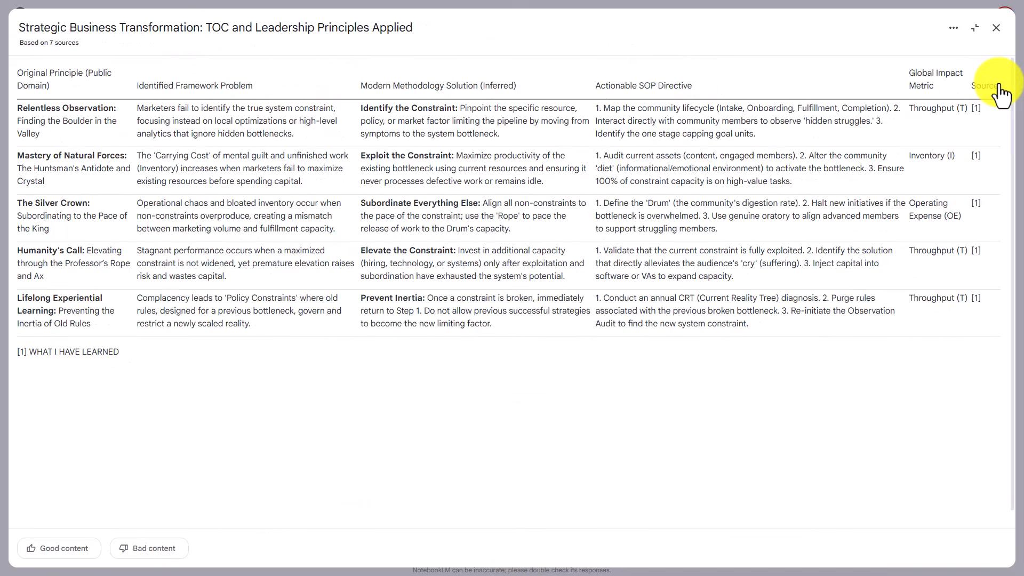
key("Escape")
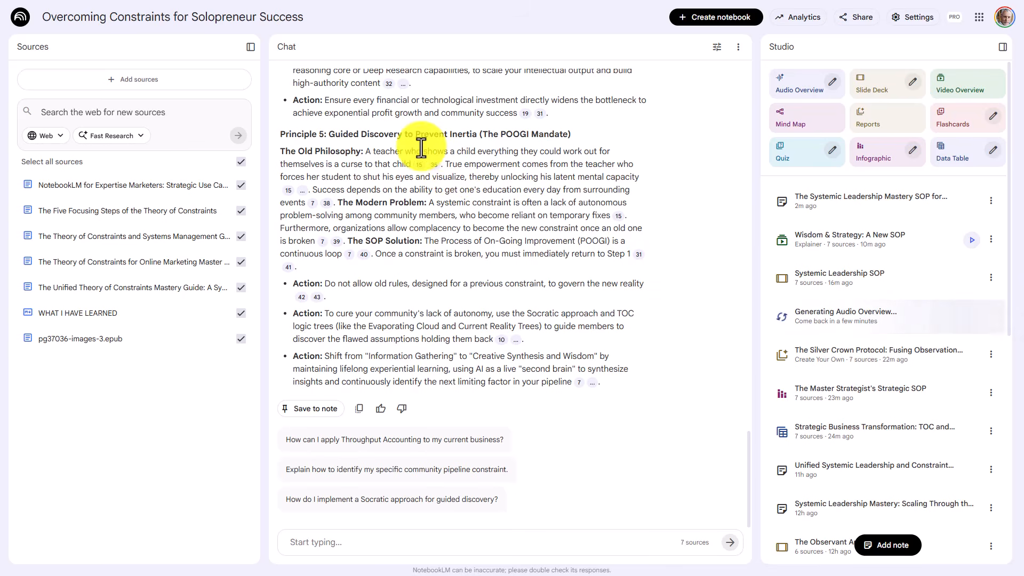
left_click(843, 360)
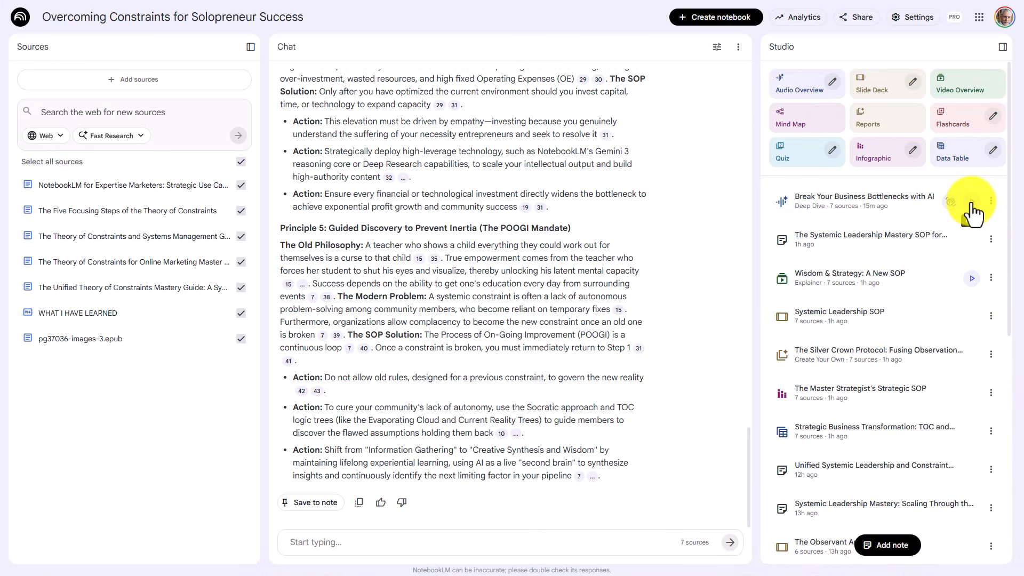
- View the custom prompt behind the Break Your Business Bottlenecks with AI audio overview and close it
left_click(990, 200)
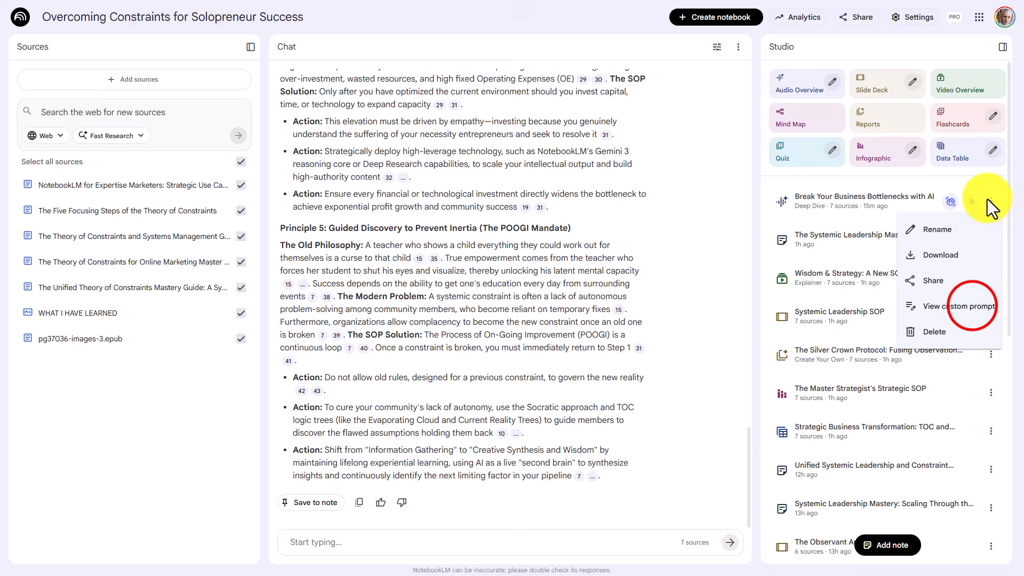
left_click(975, 308)
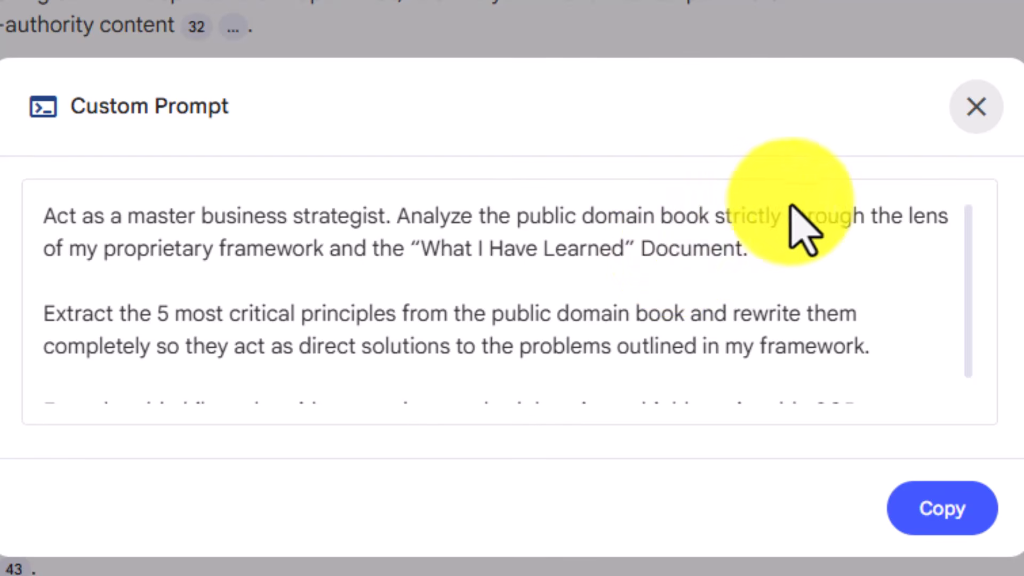
left_click(976, 107)
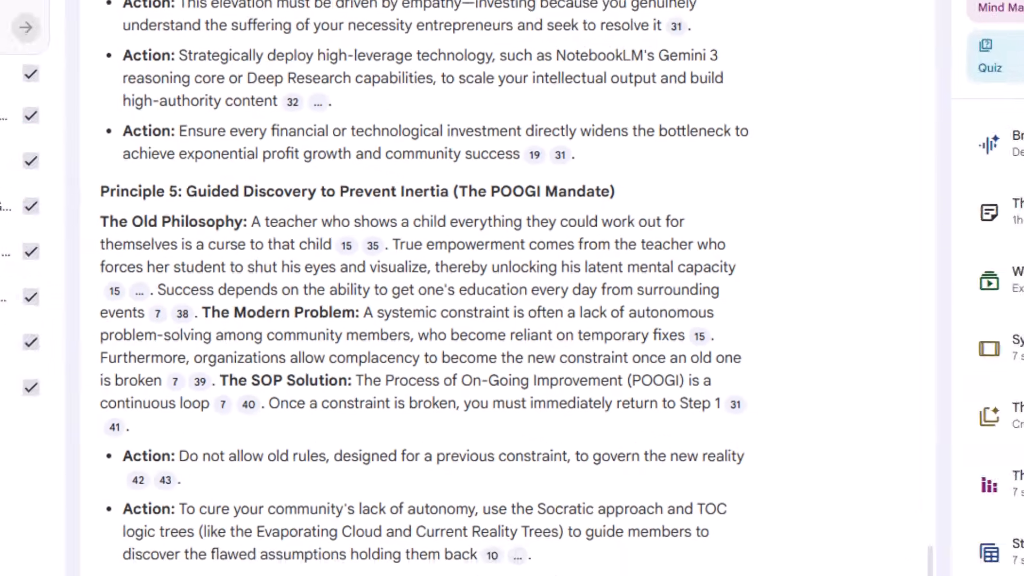
- Play the Break Your Business Bottlenecks with AI audio overview, skip to about 9:28, and pause it
left_click(970, 201)
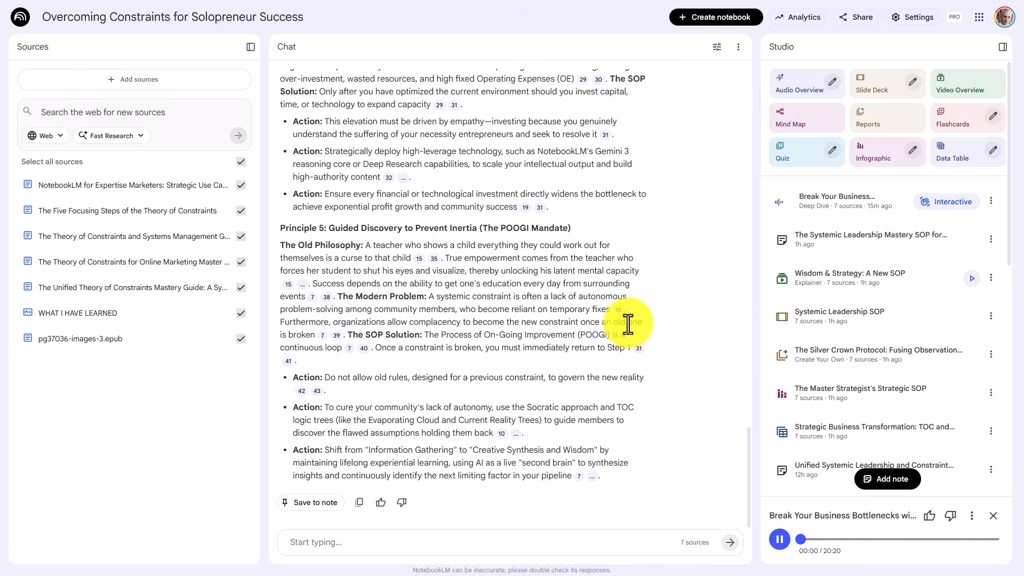
left_click(892, 539)
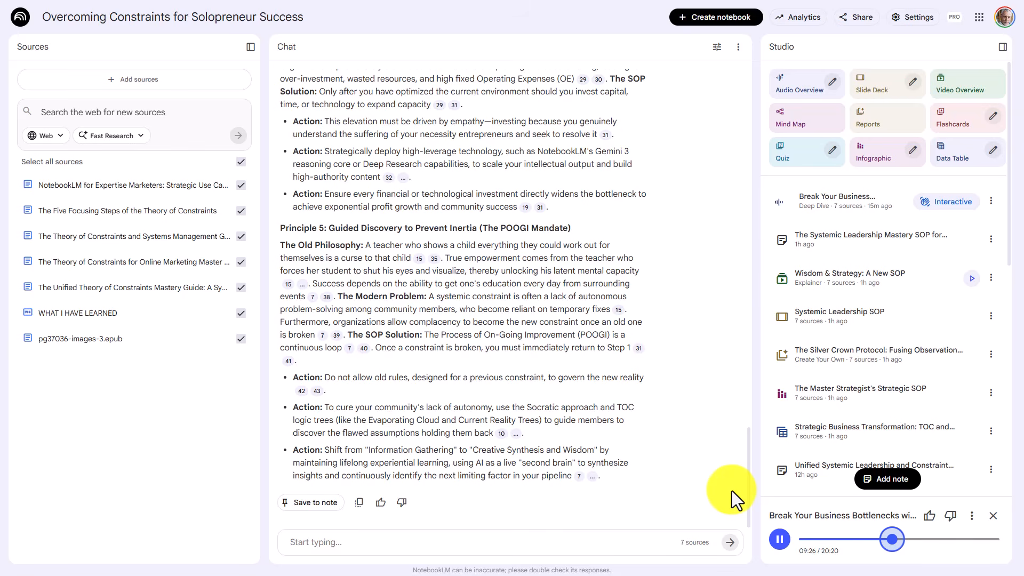
left_click(776, 537)
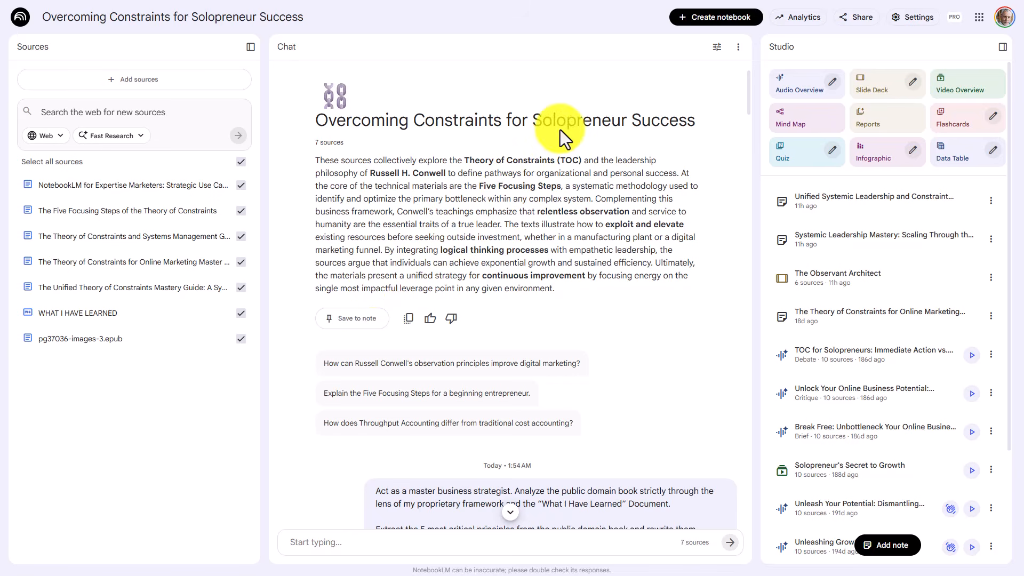
- Try notebook access for Anyone with a link and Chat only for viewers in the sharing settings, closing them without saving
left_click(861, 17)
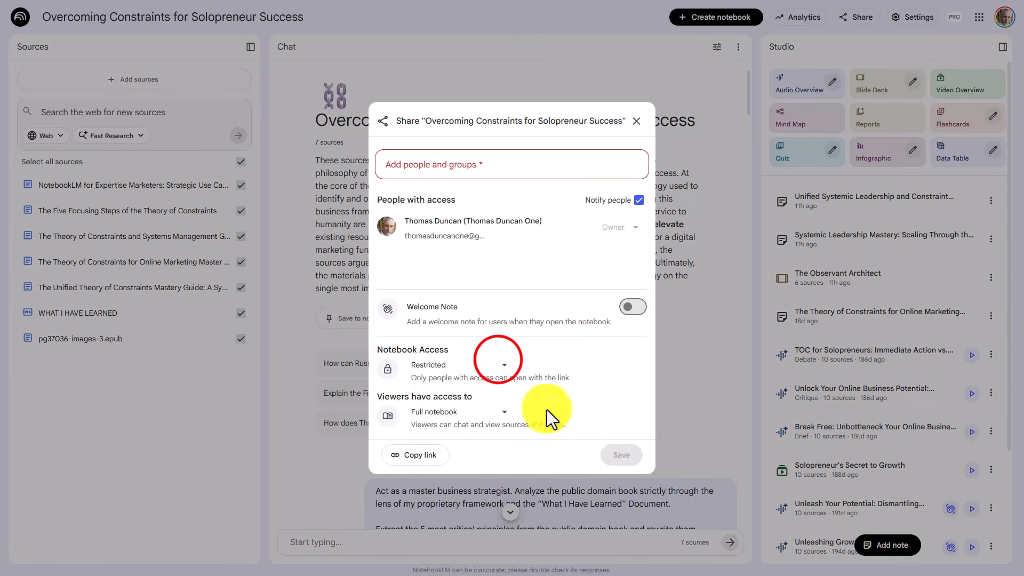
left_click(493, 364)
left_click(458, 413)
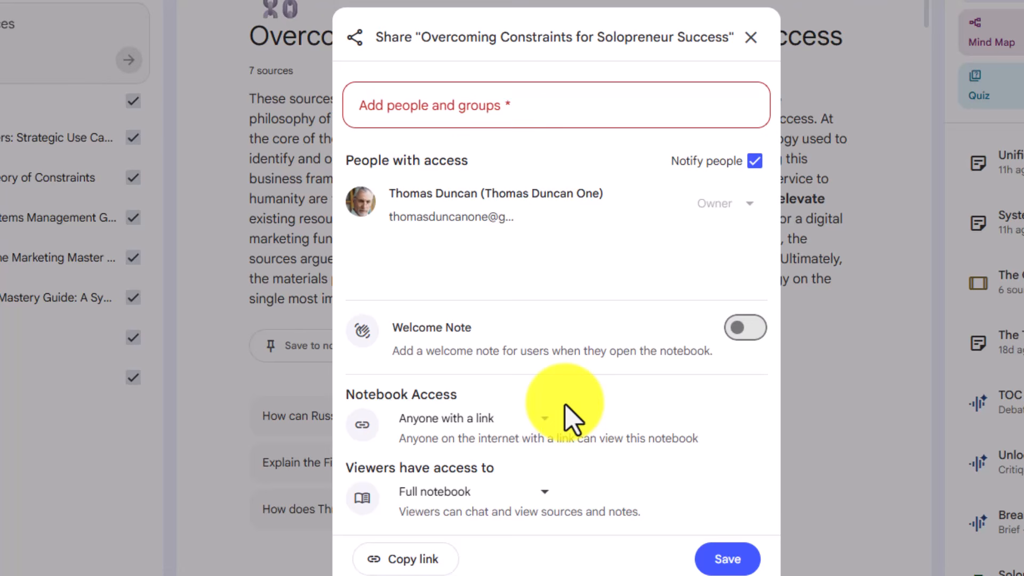
left_click(543, 491)
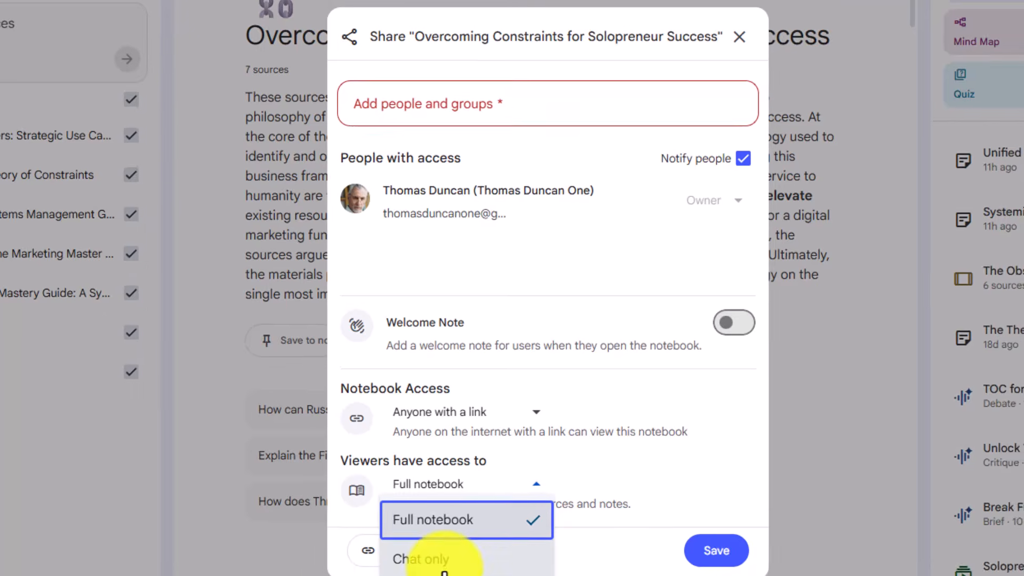
left_click(448, 569)
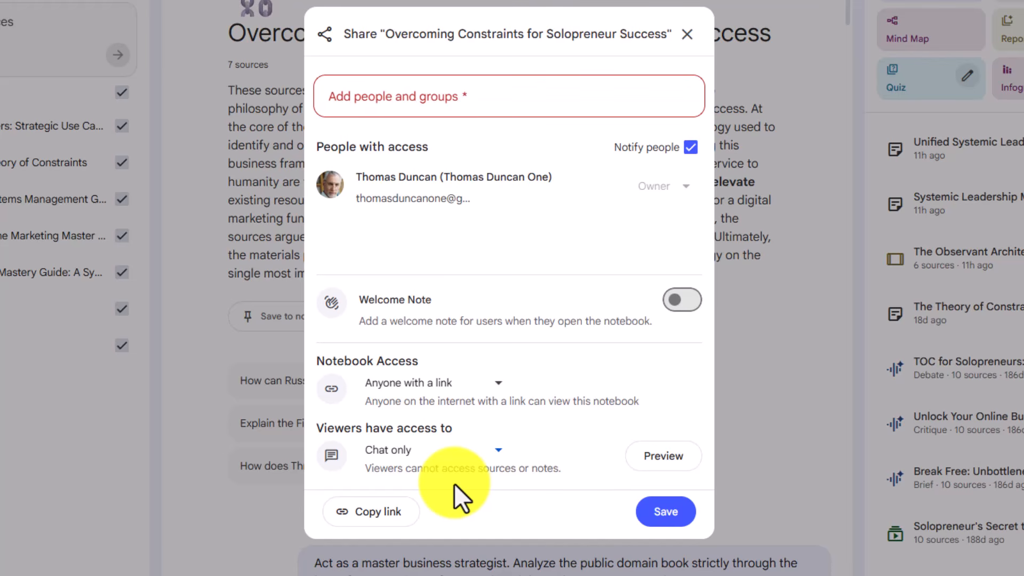
key("Tab")
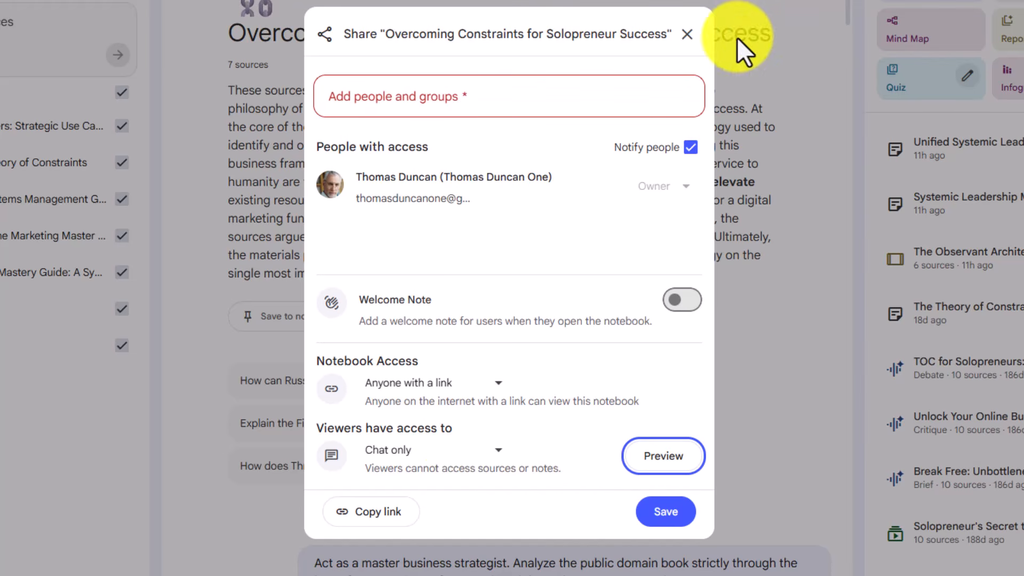
left_click(689, 35)
left_click(687, 35)
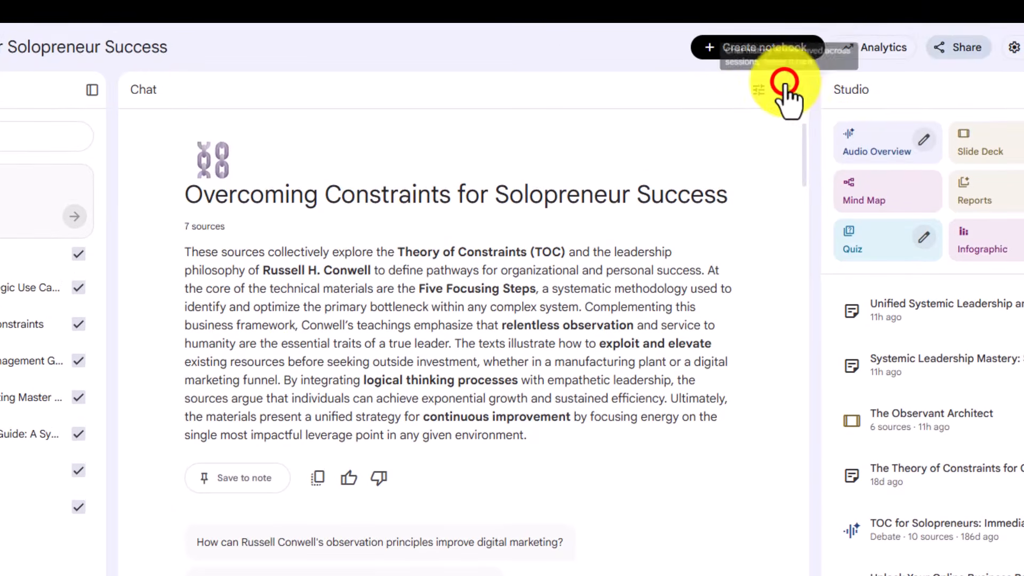
- Delete the full chat history of the Overcoming Constraints for Solopreneur Success notebook
left_click(787, 89)
left_click(804, 123)
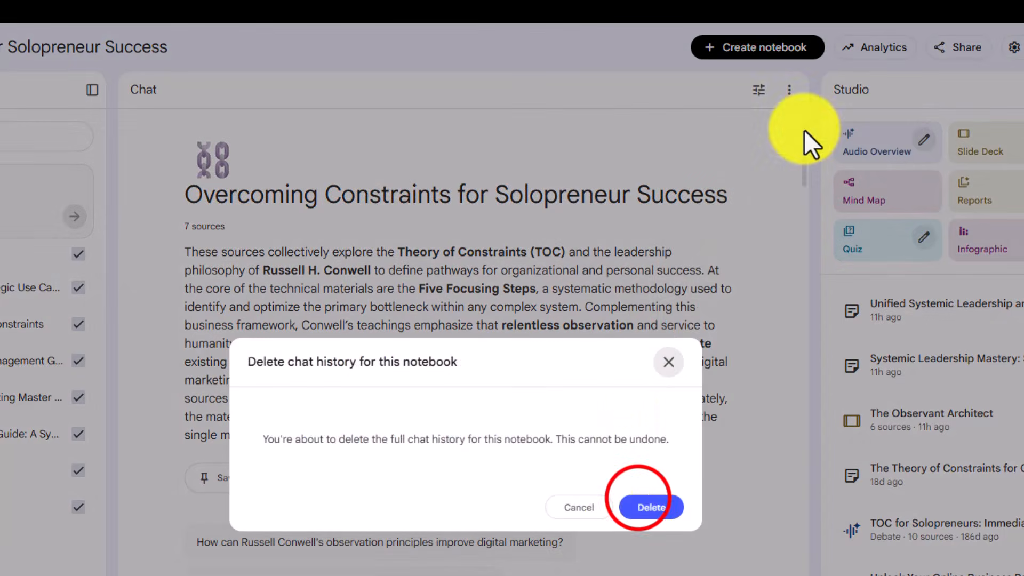
left_click(637, 500)
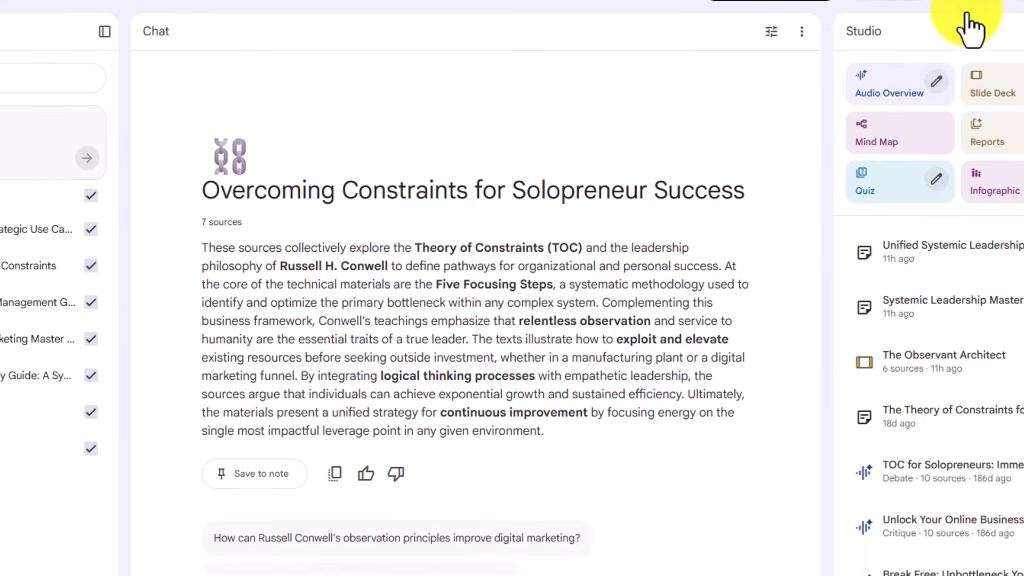
- In the sharing settings, try notebook access for Anyone with a link and Chat only for viewers, and preview the viewer experience
left_click(954, 50)
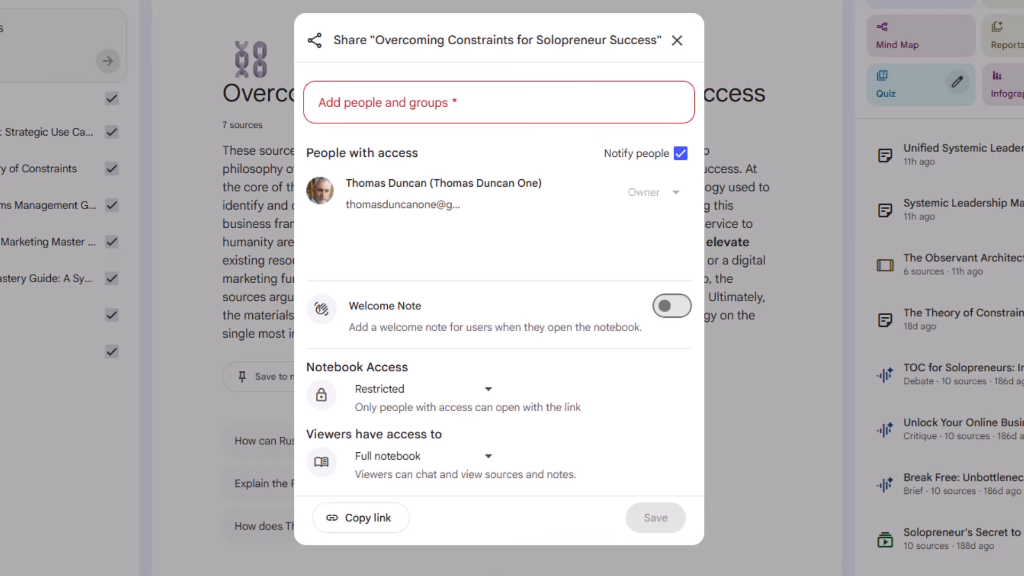
left_click(487, 392)
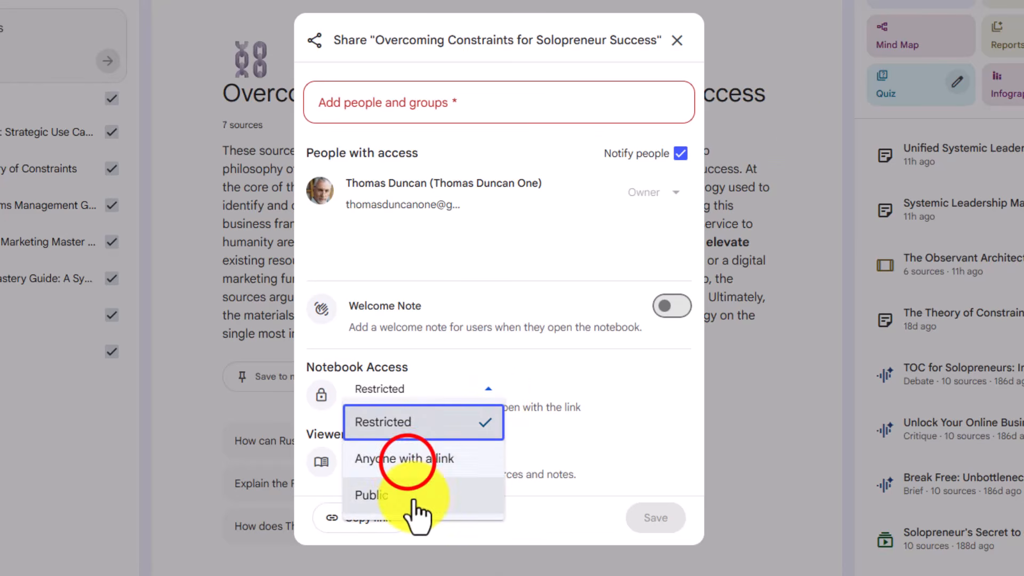
left_click(408, 458)
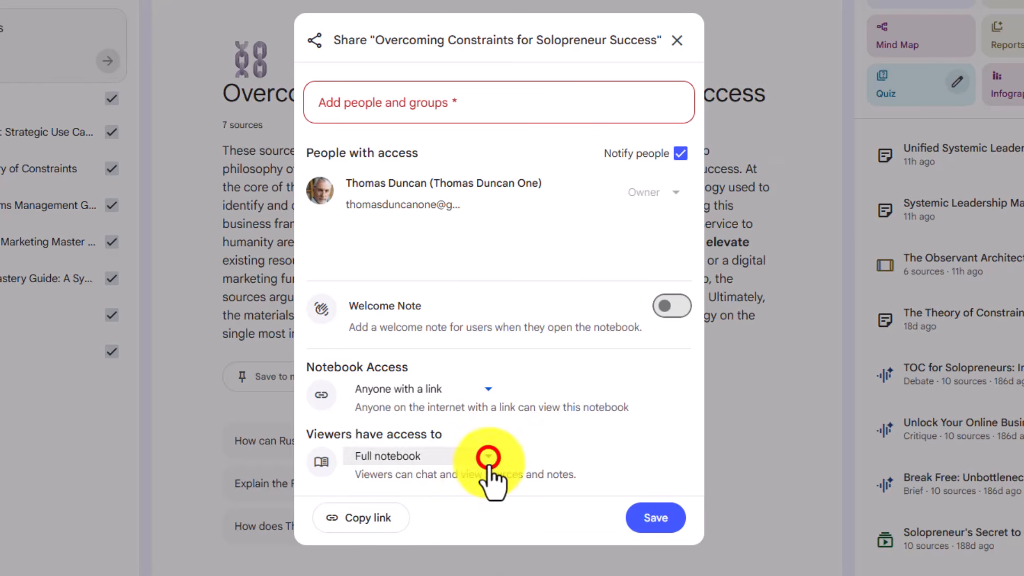
left_click(488, 456)
left_click(399, 525)
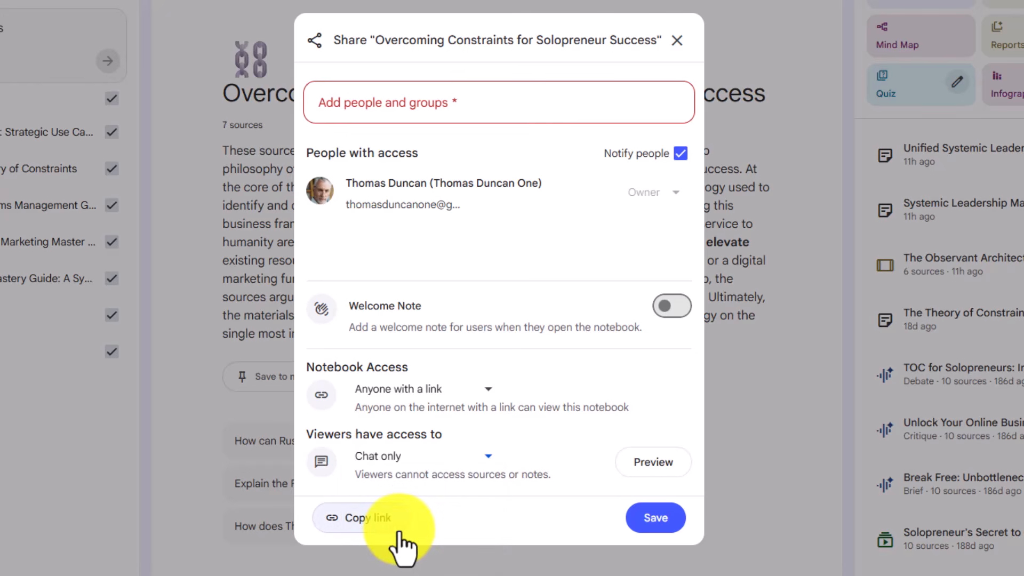
left_click(642, 462)
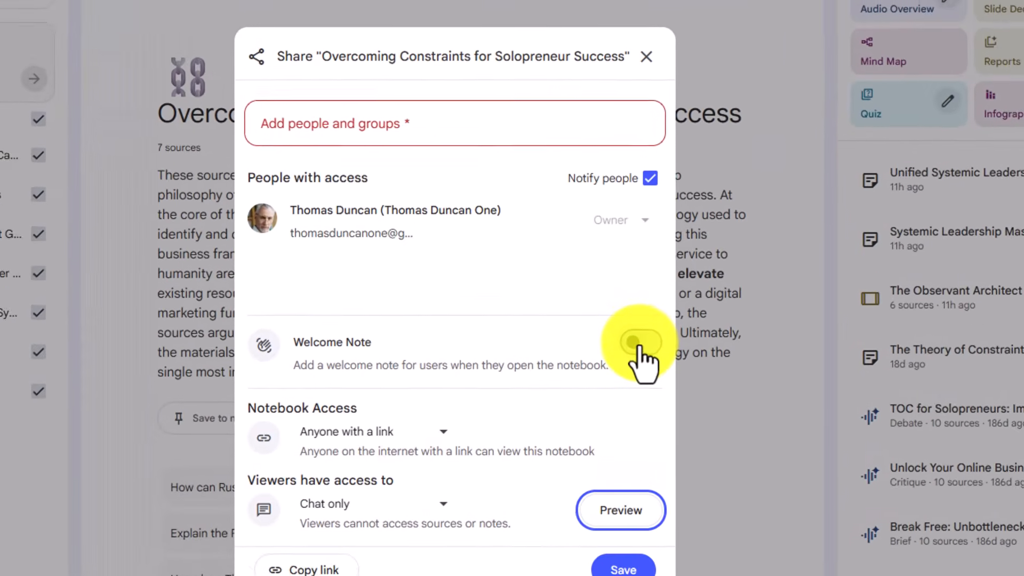
- Turn on the Welcome Note, give viewers access to the Full notebook, and set notebook access to Restricted
left_click(632, 308)
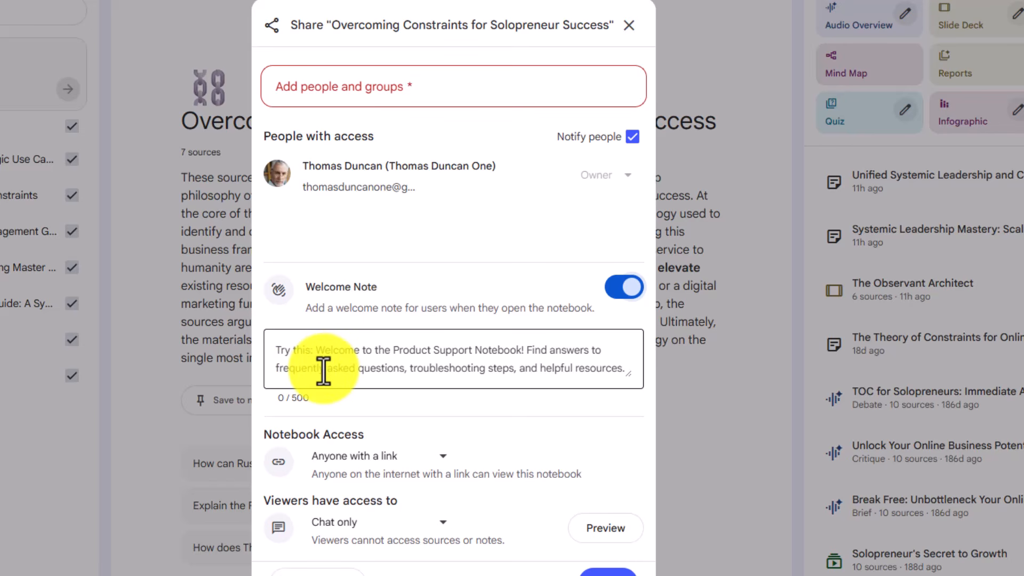
left_click(442, 521)
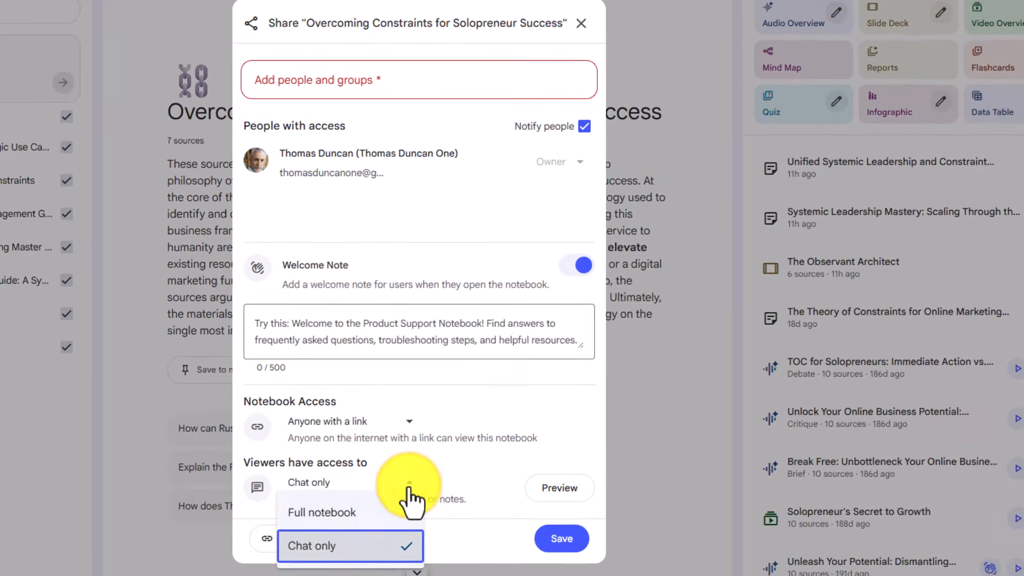
left_click(354, 513)
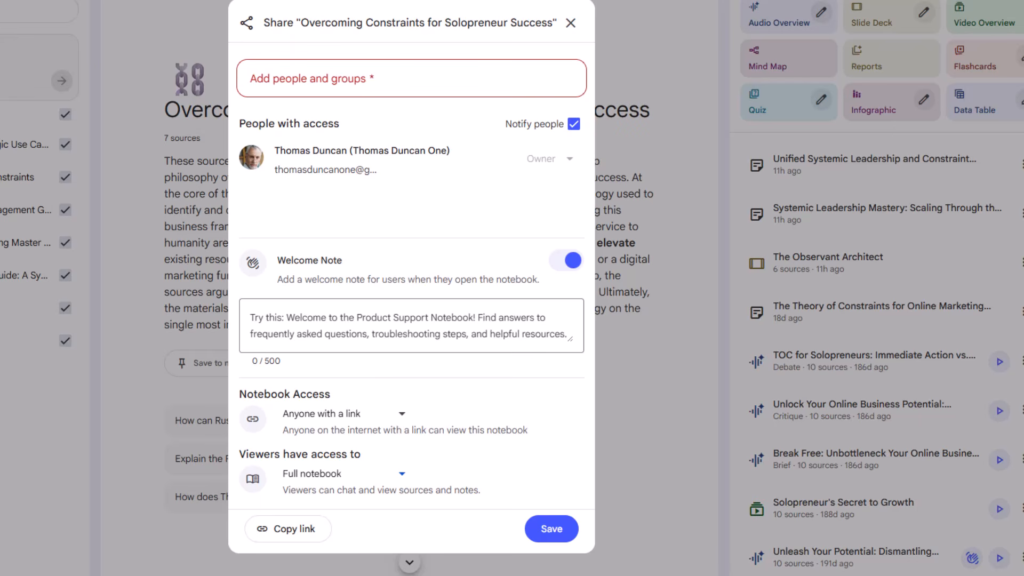
left_click(401, 414)
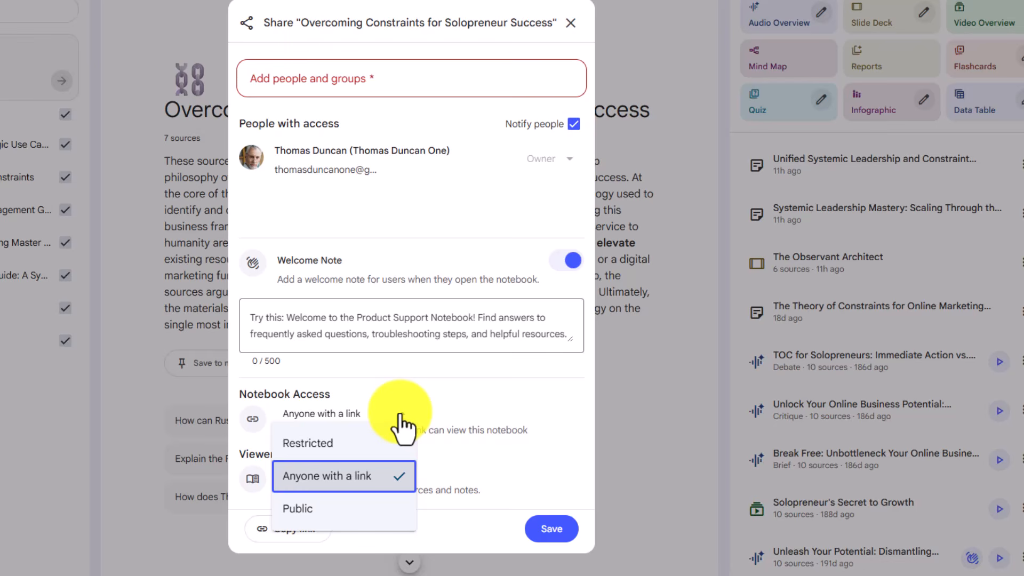
left_click(313, 443)
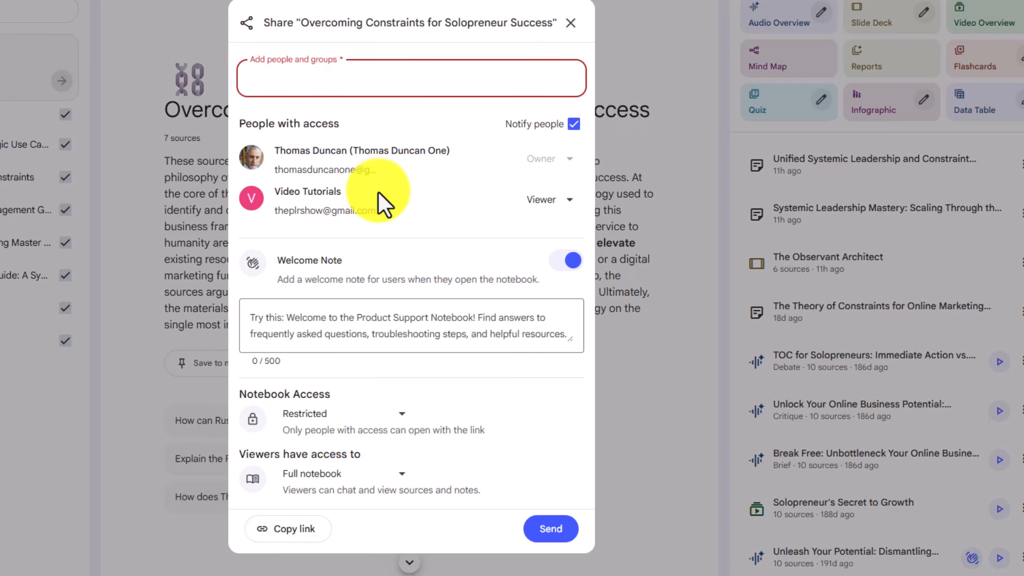
- Try the Editor role for the added Video Tutorials account and an enabled Welcome Note, closing the sharing settings without sending
left_click(567, 201)
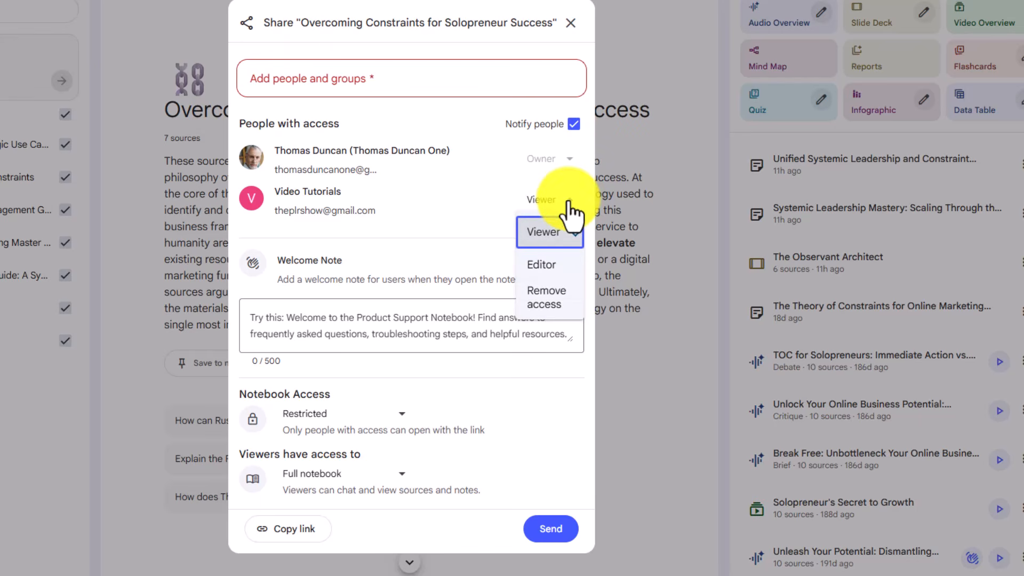
left_click(537, 267)
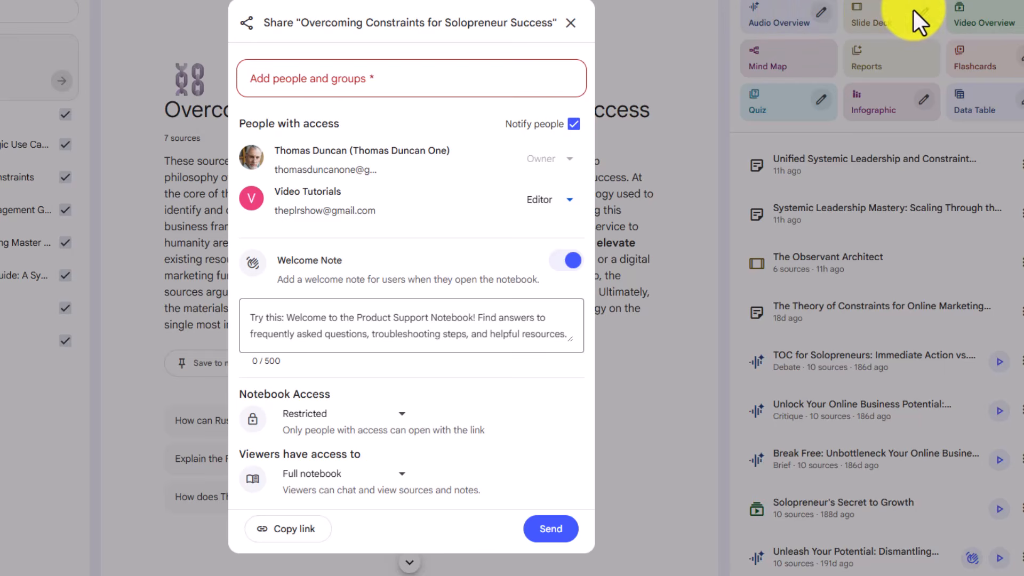
left_click(997, 20)
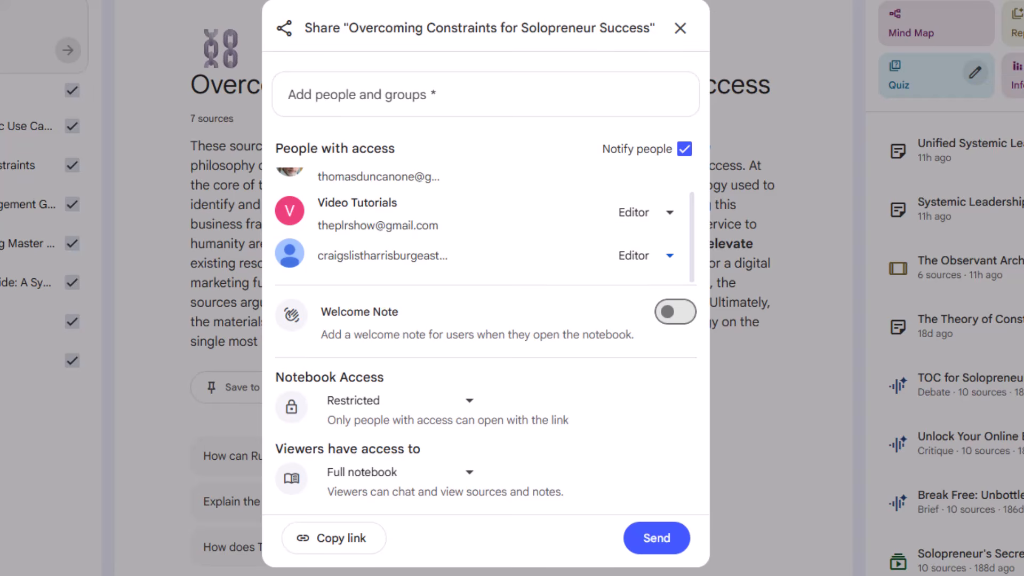
left_click(676, 312)
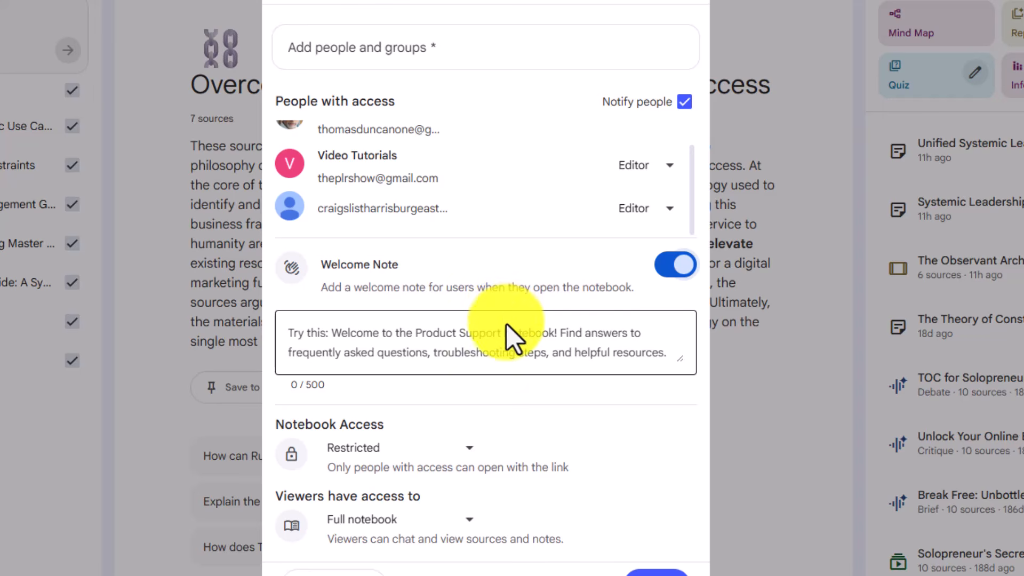
key("Escape")
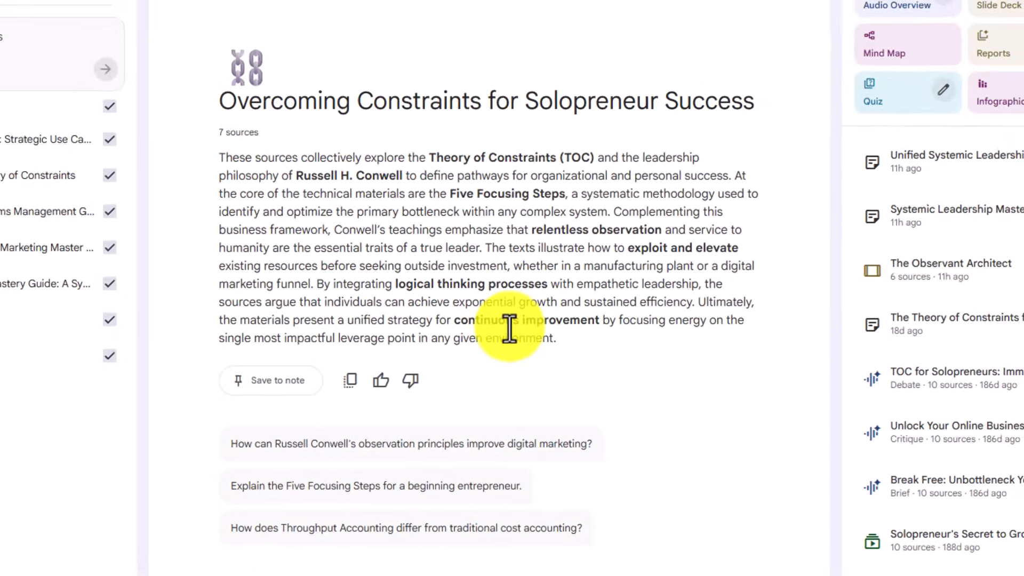